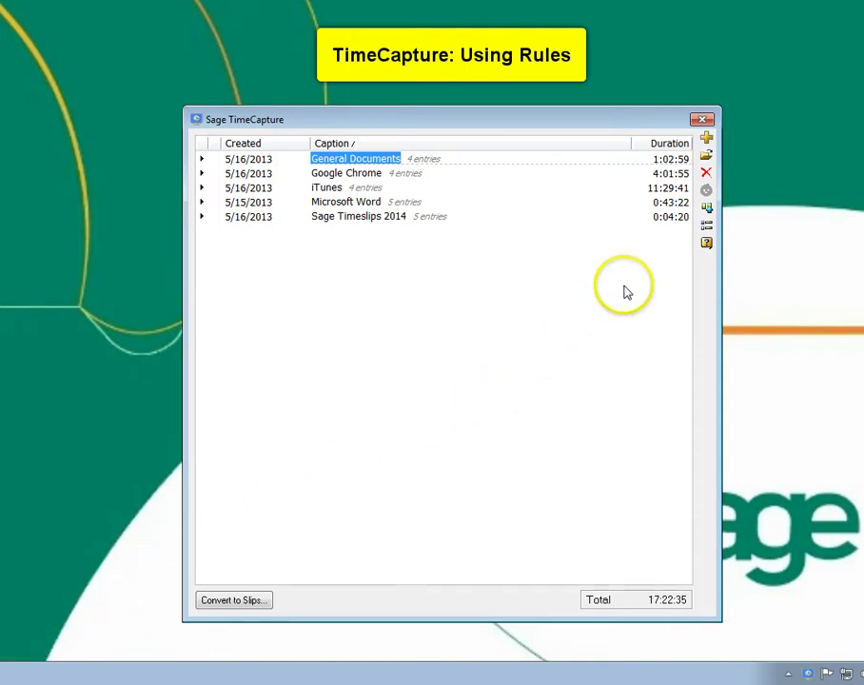
- Examine the condition and action options available for a new TimeCapture rule, then discard it and close the rules list
click(707, 209)
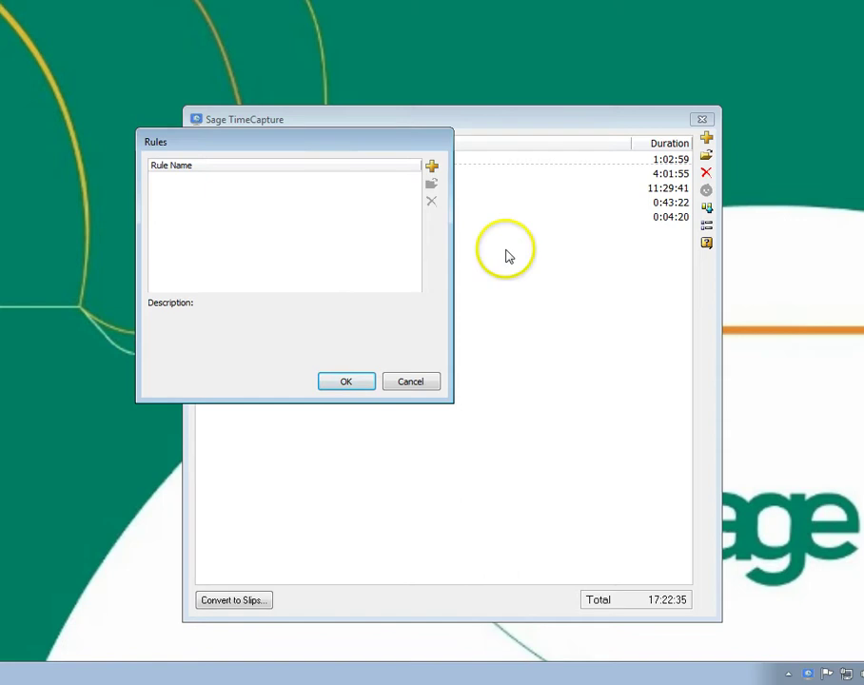
click(431, 167)
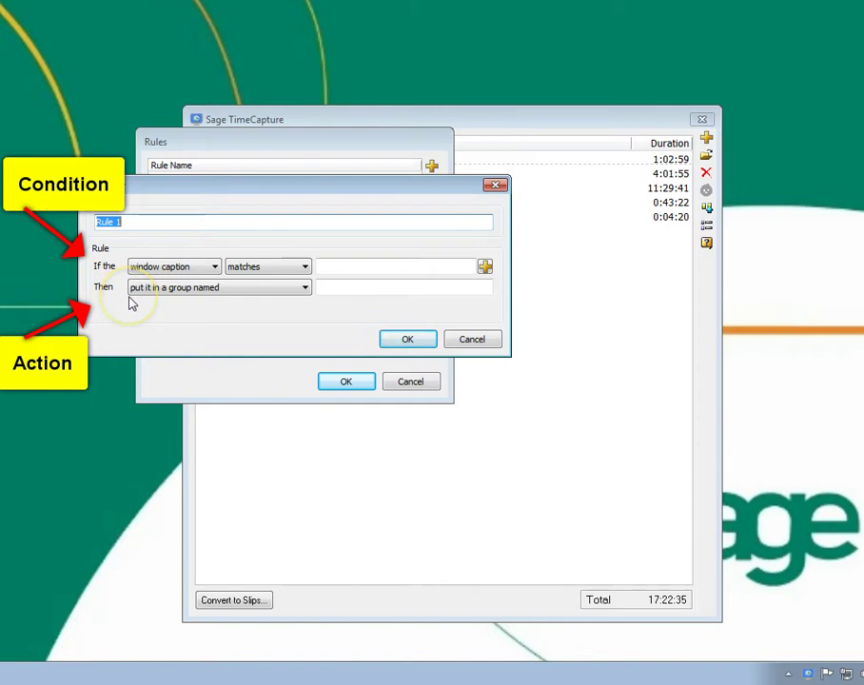
click(209, 268)
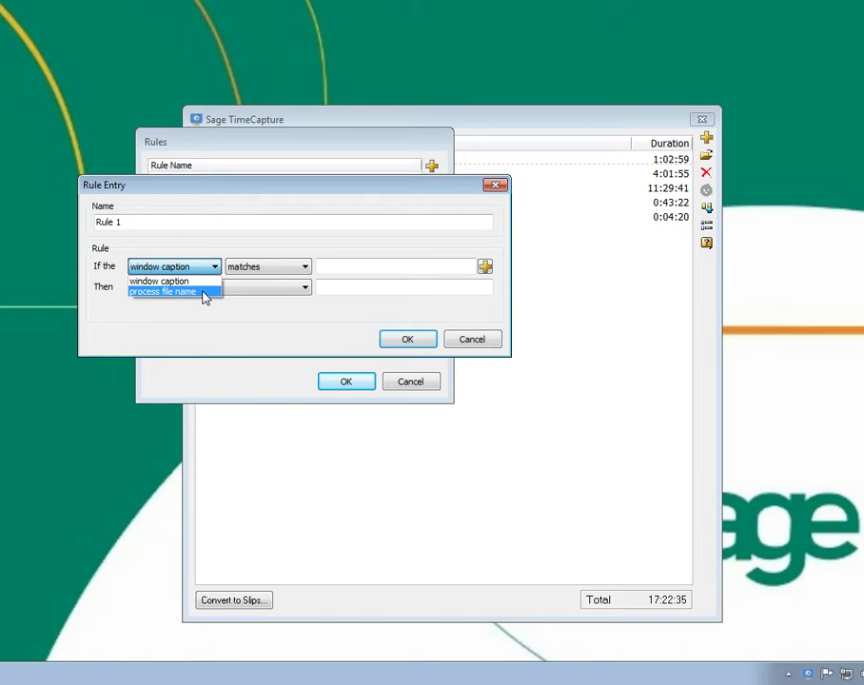
key(Escape)
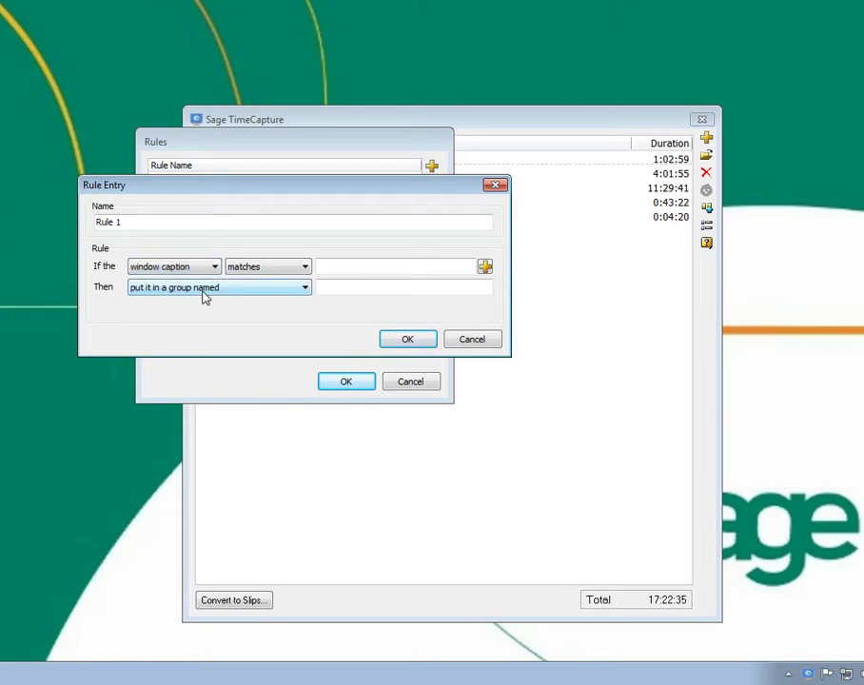
click(251, 286)
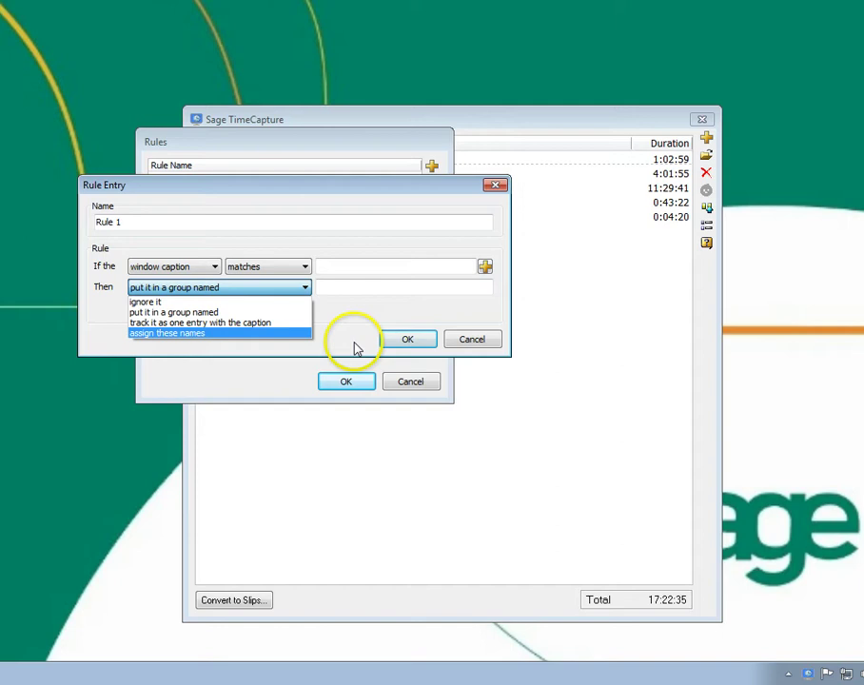
click(454, 346)
click(459, 345)
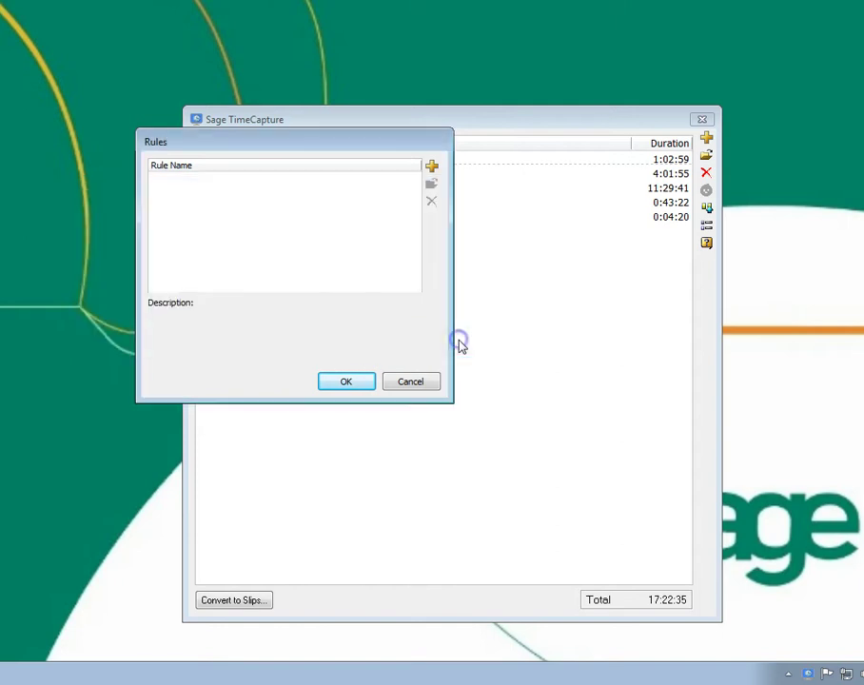
click(411, 381)
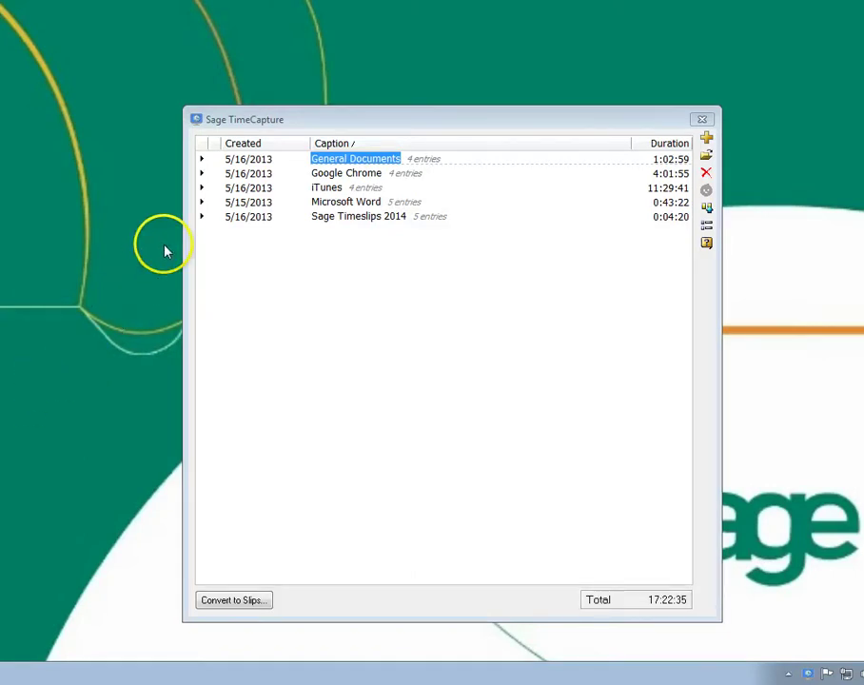
- Ignore the whole application behind the "Play List: 80's Hair Bands" entry in the iTunes group, accepting the entry's deletion
click(201, 188)
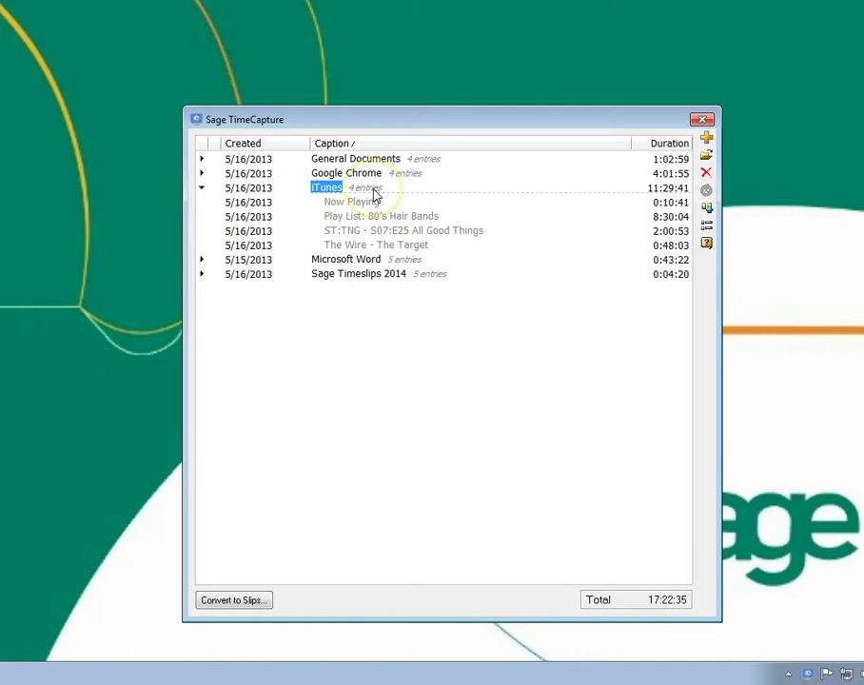
click(415, 218)
right_click(416, 221)
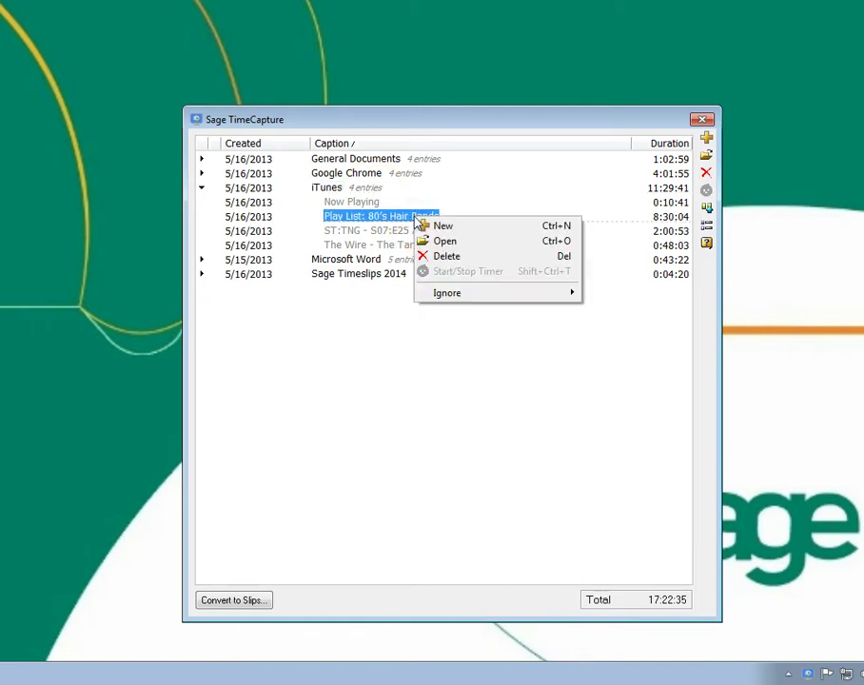
mouse_move(443, 296)
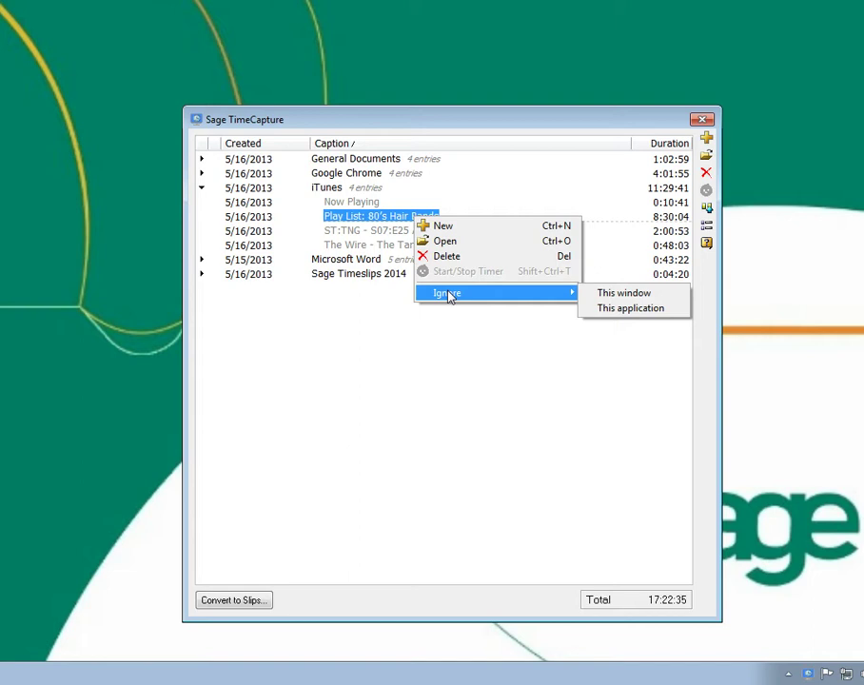
click(612, 310)
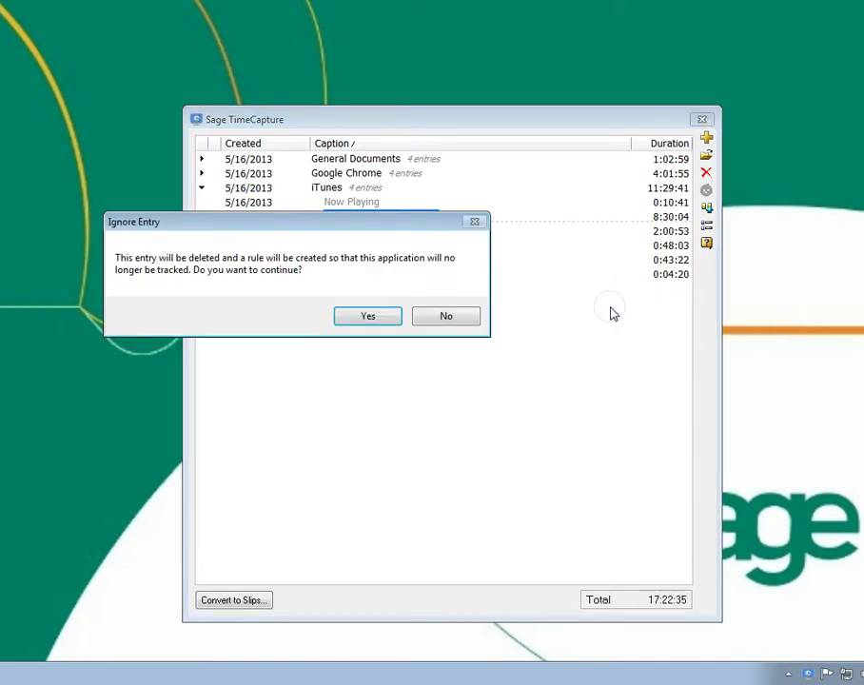
key(alt)
click(382, 321)
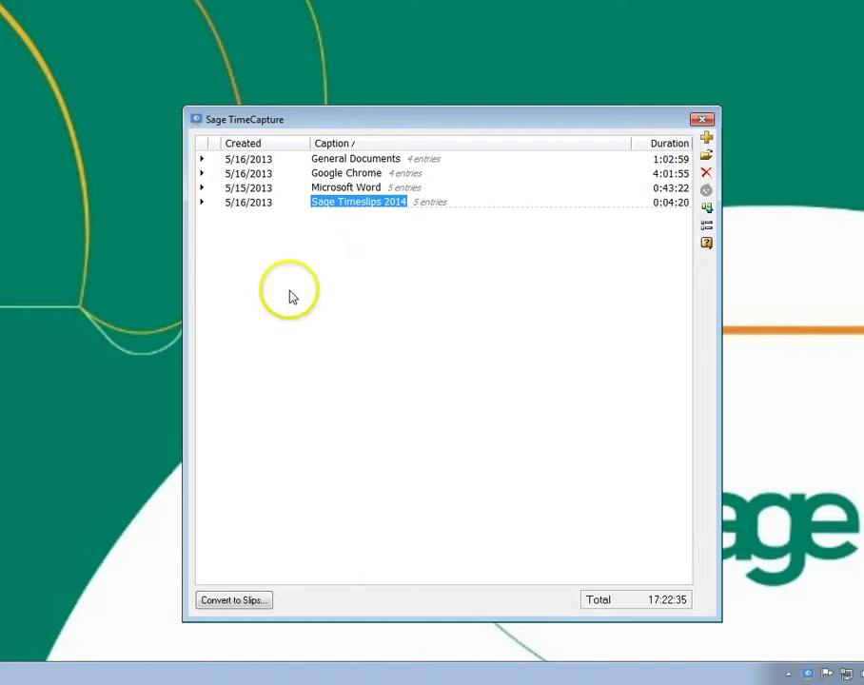
- Review the definition of Ignore Rule 1 in the rules list without changing it
click(707, 207)
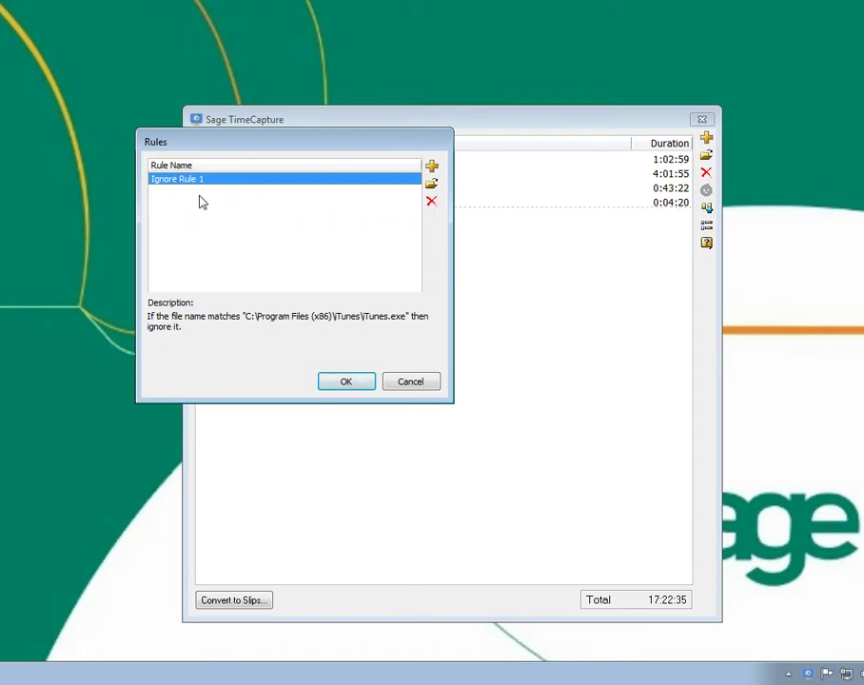
double_click(224, 181)
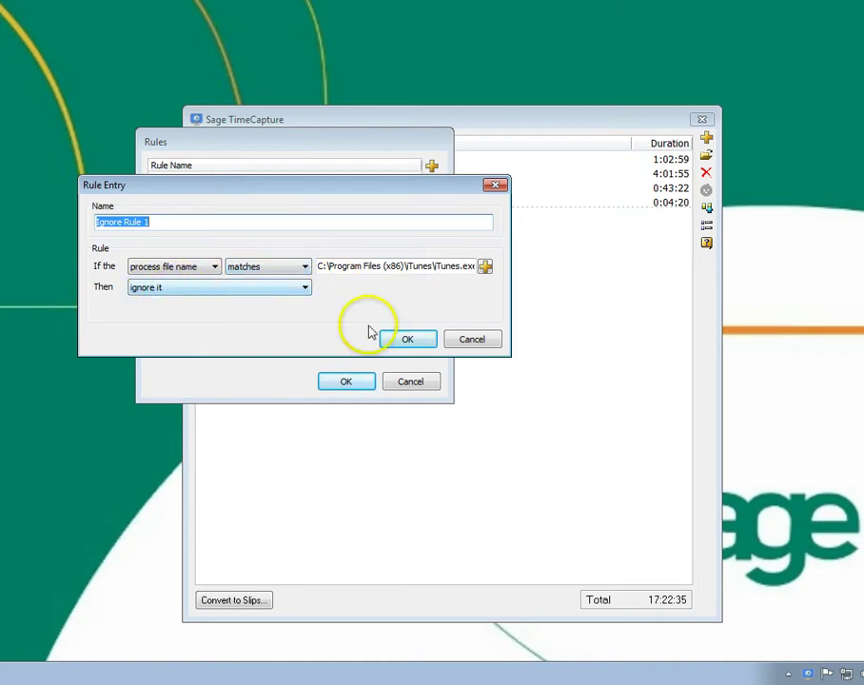
click(467, 348)
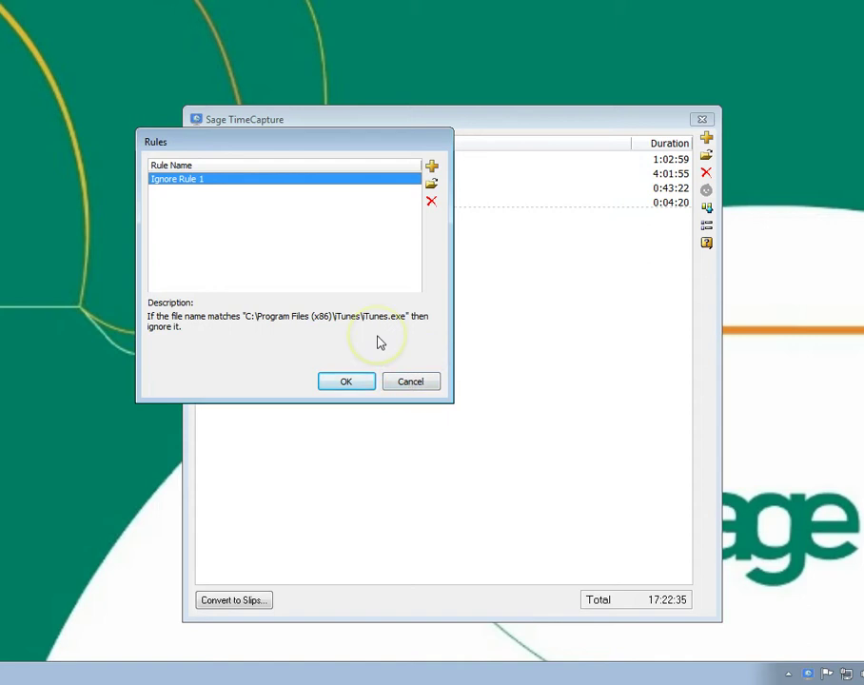
click(356, 381)
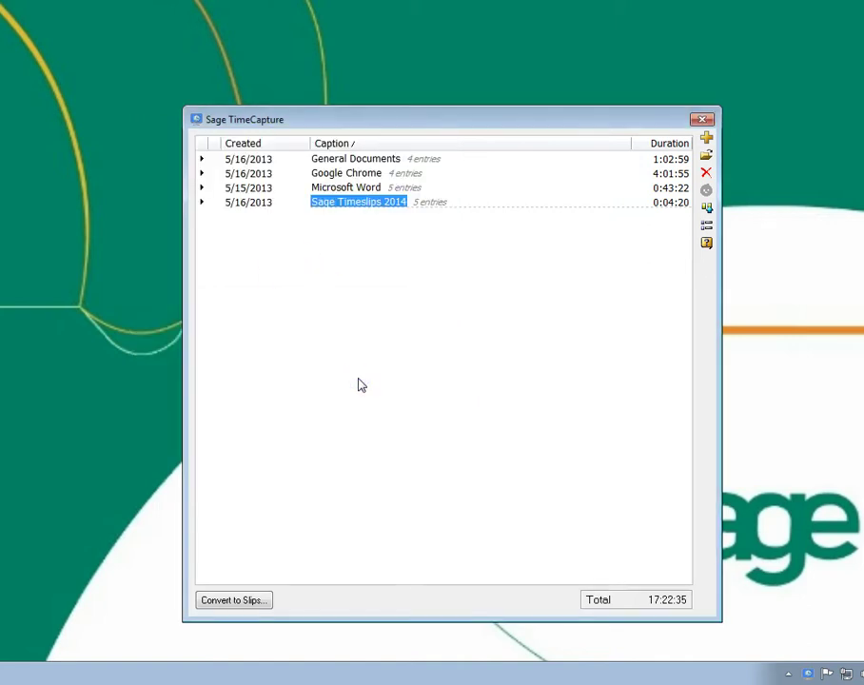
- Ignore only the "Facebook - Google Chrome" window in the Google Chrome group, accepting the entry's deletion
click(117, 422)
click(200, 173)
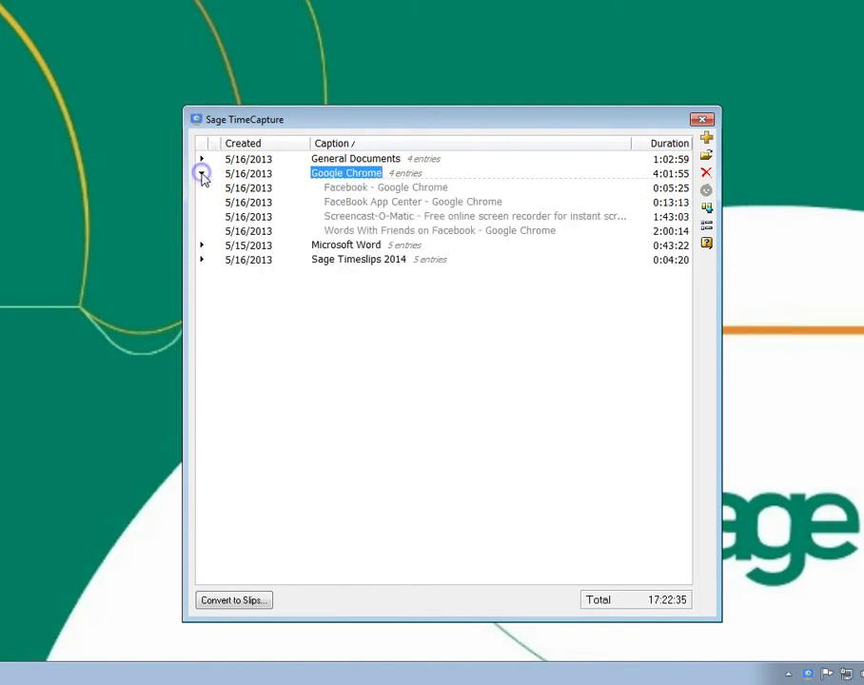
right_click(325, 189)
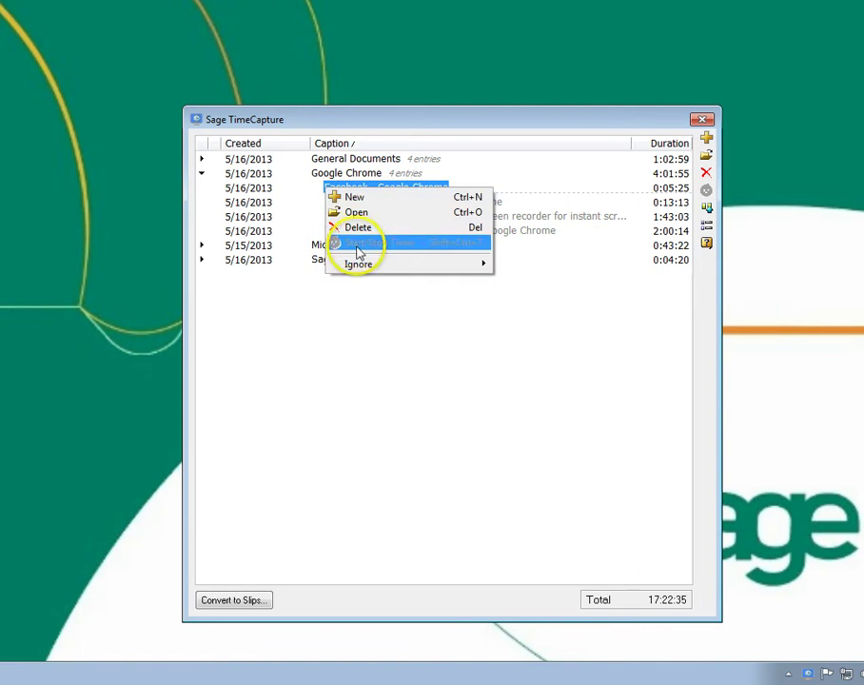
mouse_move(358, 265)
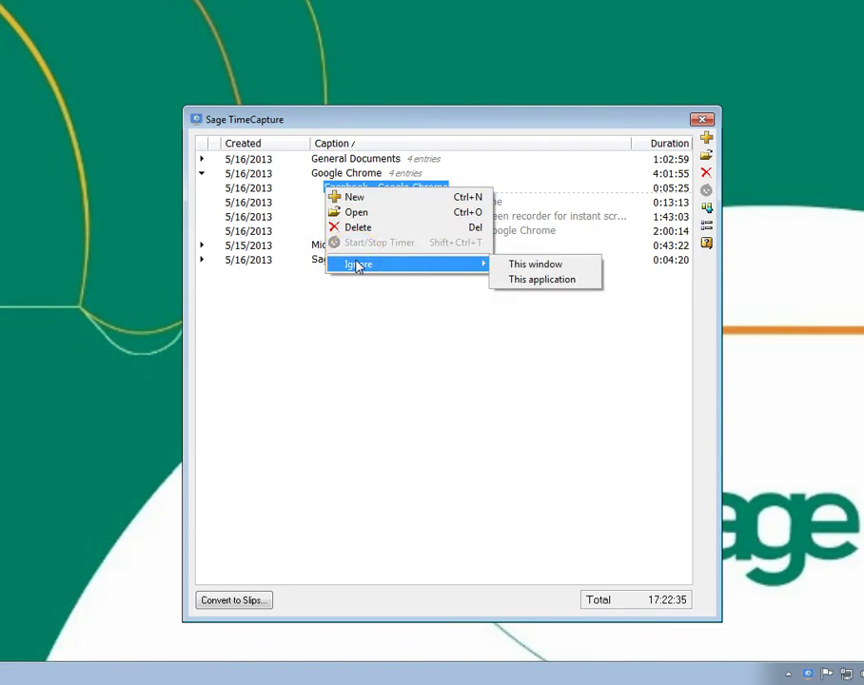
click(511, 267)
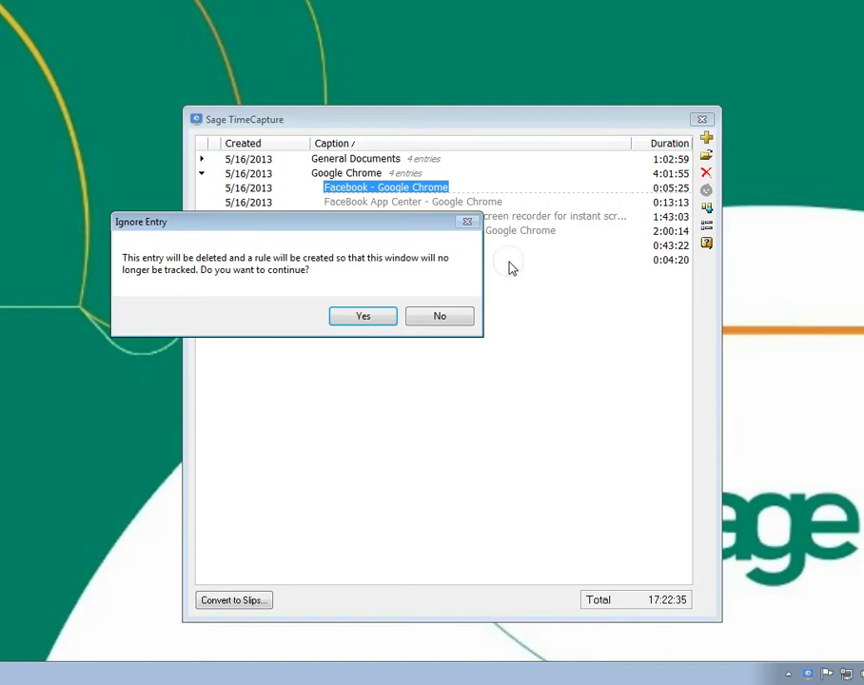
click(384, 317)
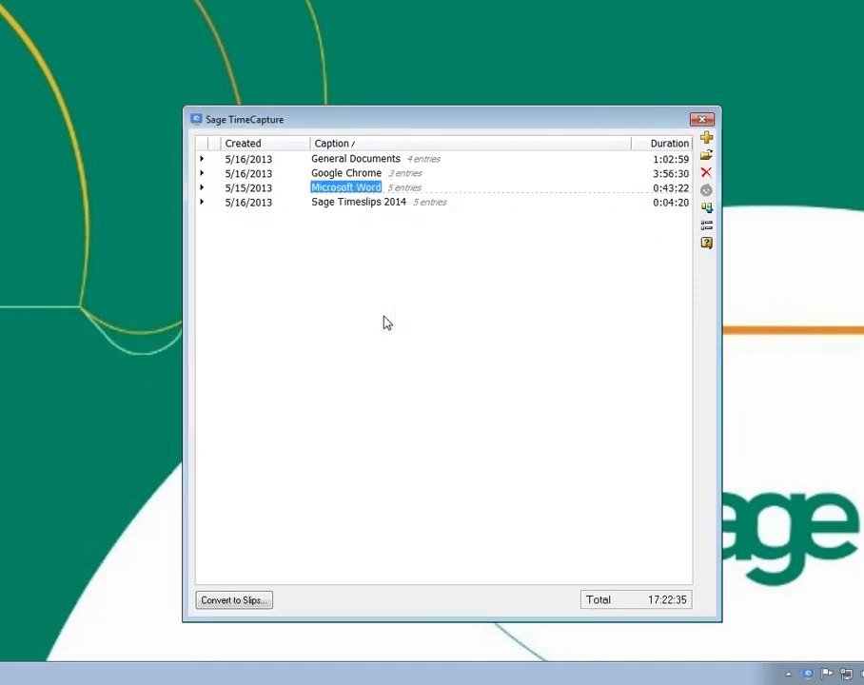
- Shorten the window caption text in Ignore Rule 2 to "Facebook"
click(202, 175)
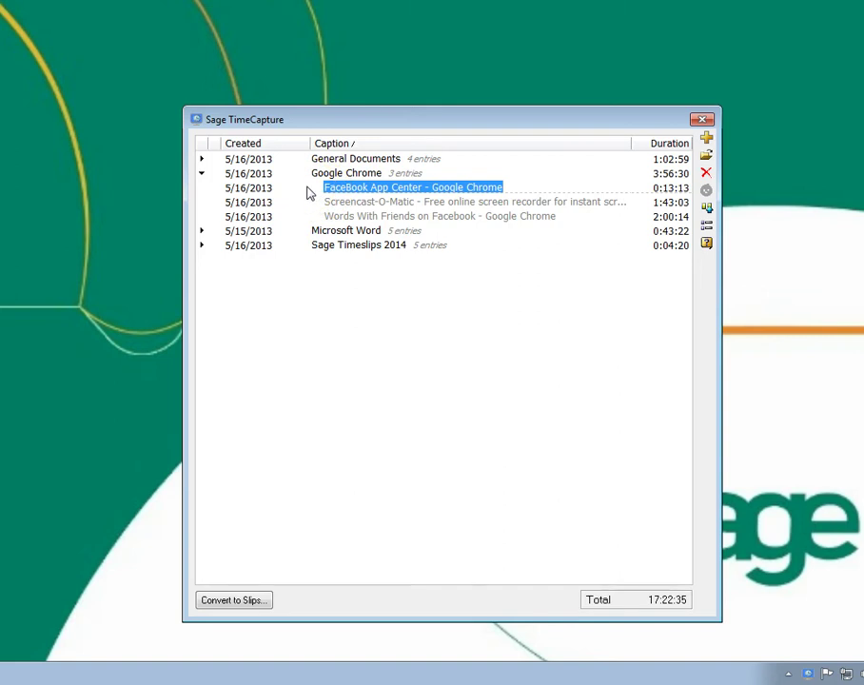
click(707, 207)
double_click(214, 191)
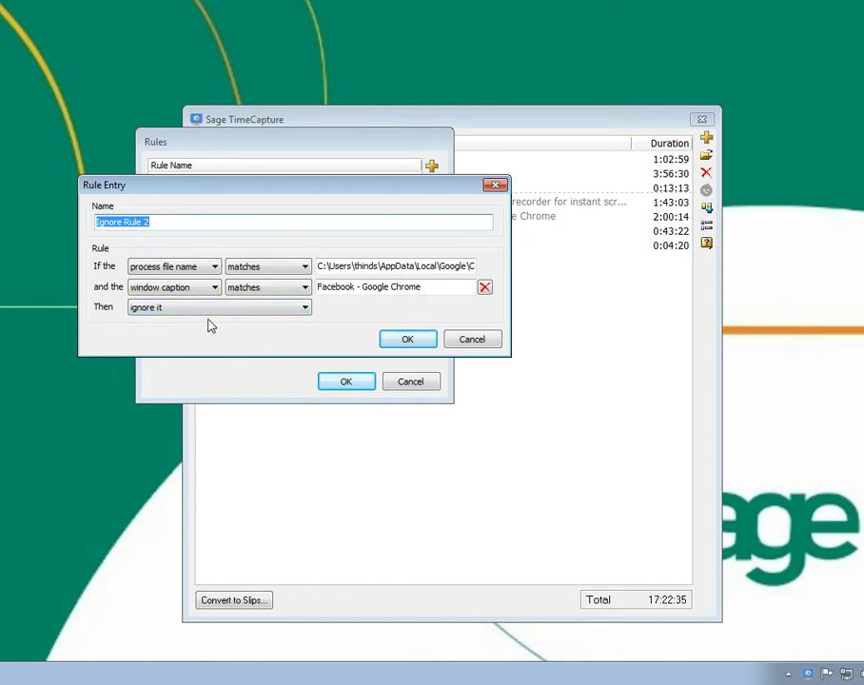
click(436, 287)
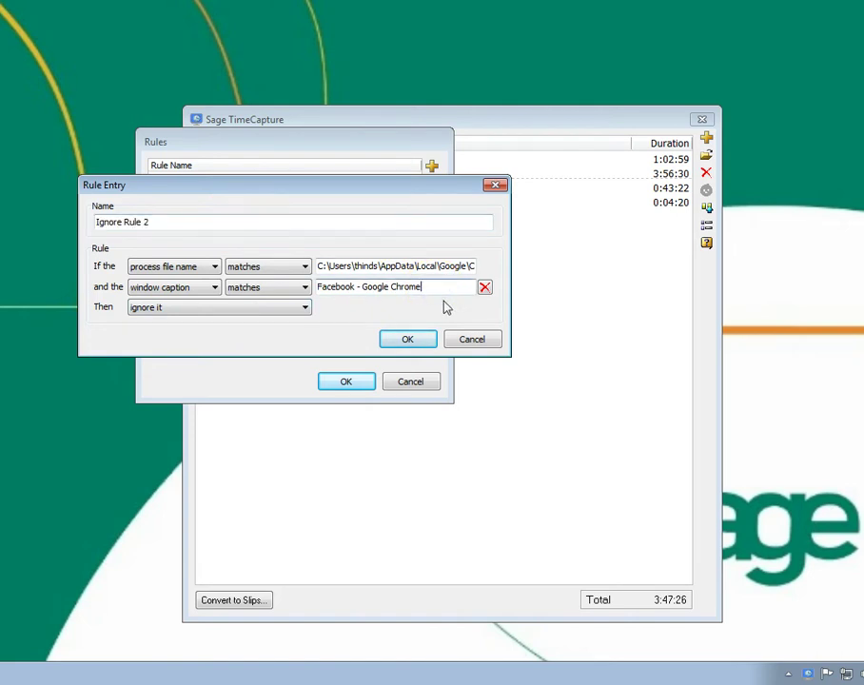
key(BackSpace)
key(BackSpace)
key(BackSpace)
key(BackSpace)
key(BackSpace)
key(BackSpace)
key(BackSpace)
key(BackSpace)
key(BackSpace)
key(BackSpace)
key(BackSpace)
key(BackSpace)
key(BackSpace)
key(BackSpace)
key(BackSpace)
- Set Ignore Rule 2's window caption condition to "contains", save the rule and apply the change to the current entries
click(282, 289)
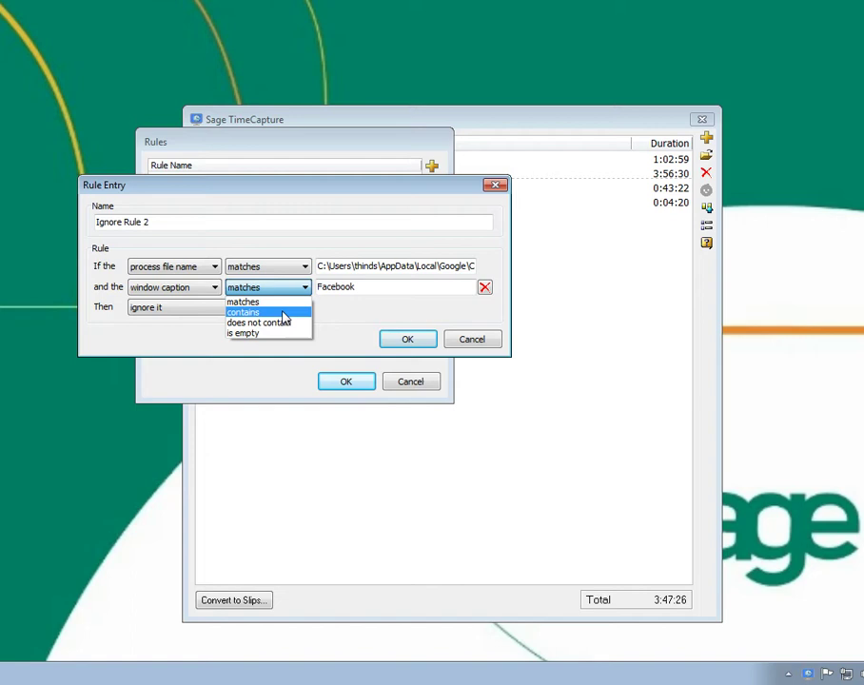
click(283, 313)
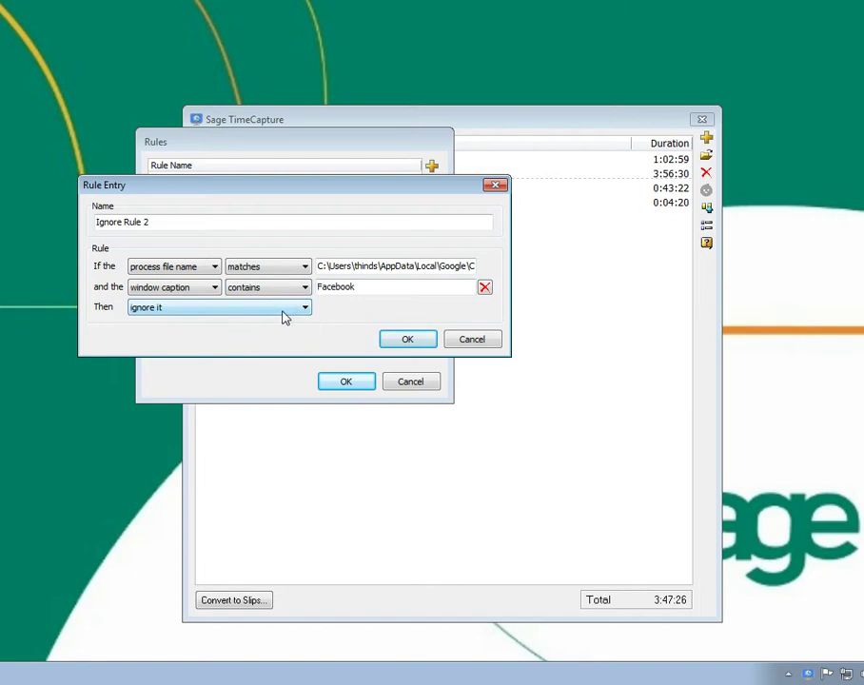
click(389, 340)
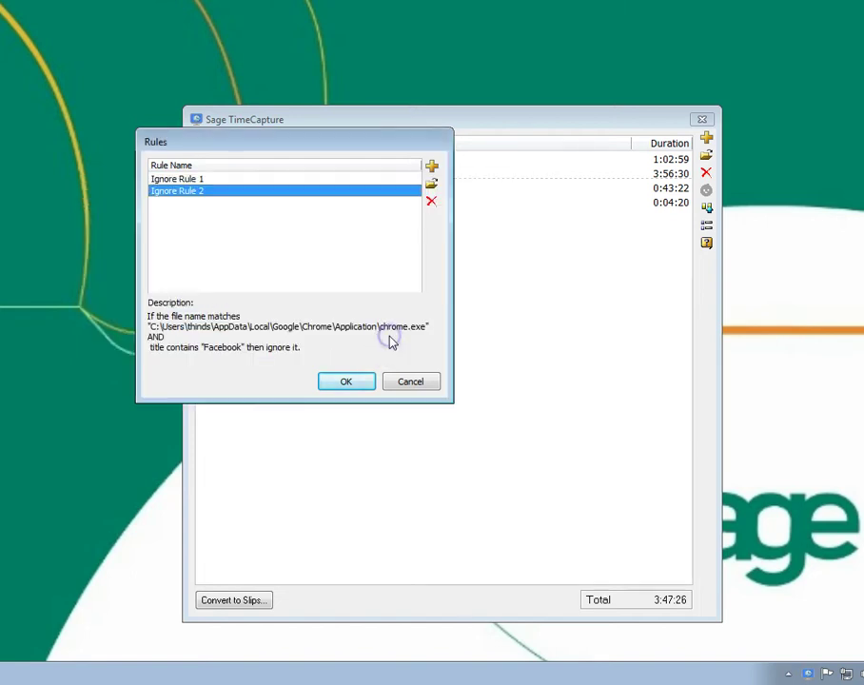
click(356, 383)
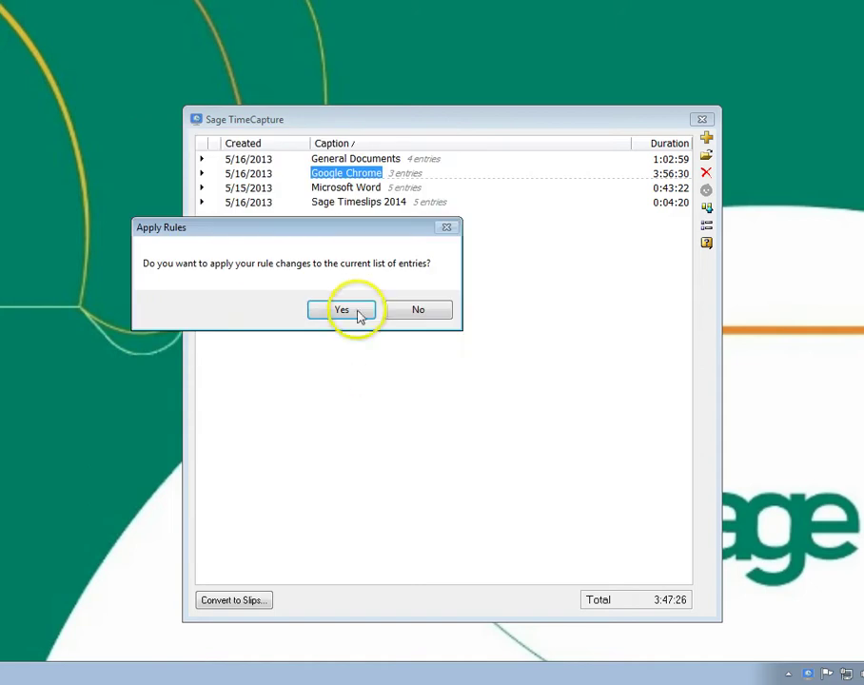
click(354, 309)
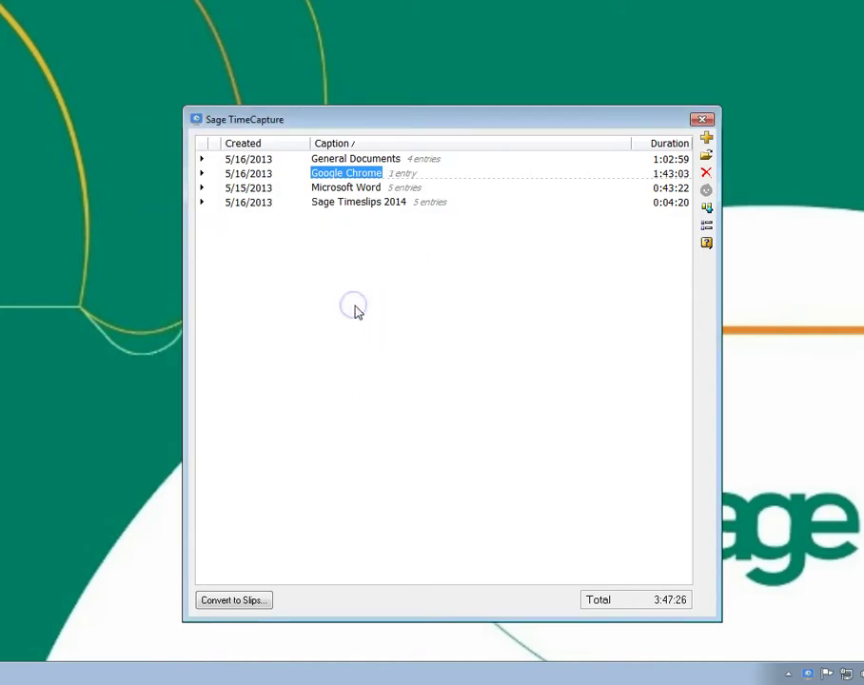
- Expand the Google Chrome group to check which entries remain
click(201, 174)
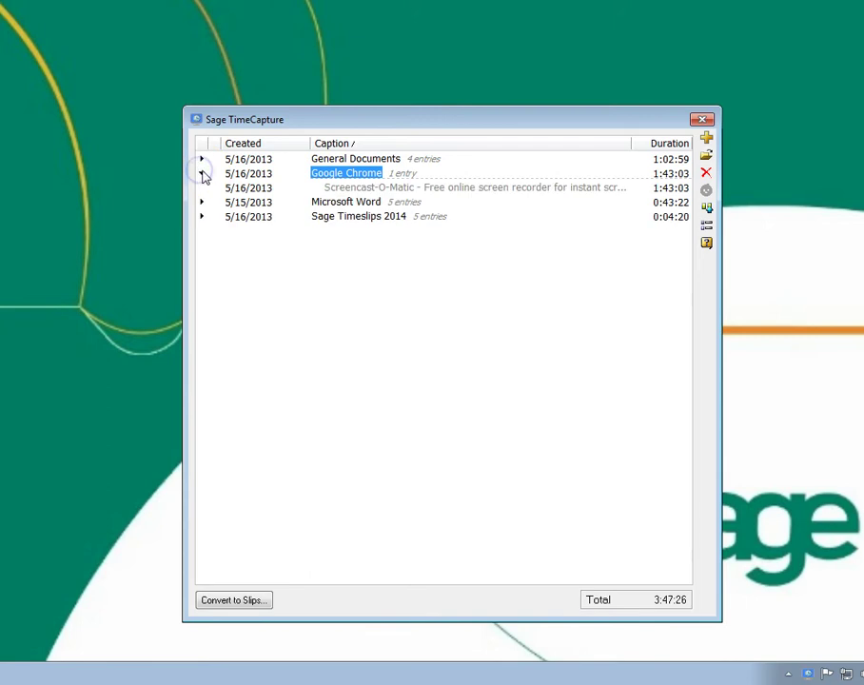
click(309, 175)
click(127, 566)
click(128, 566)
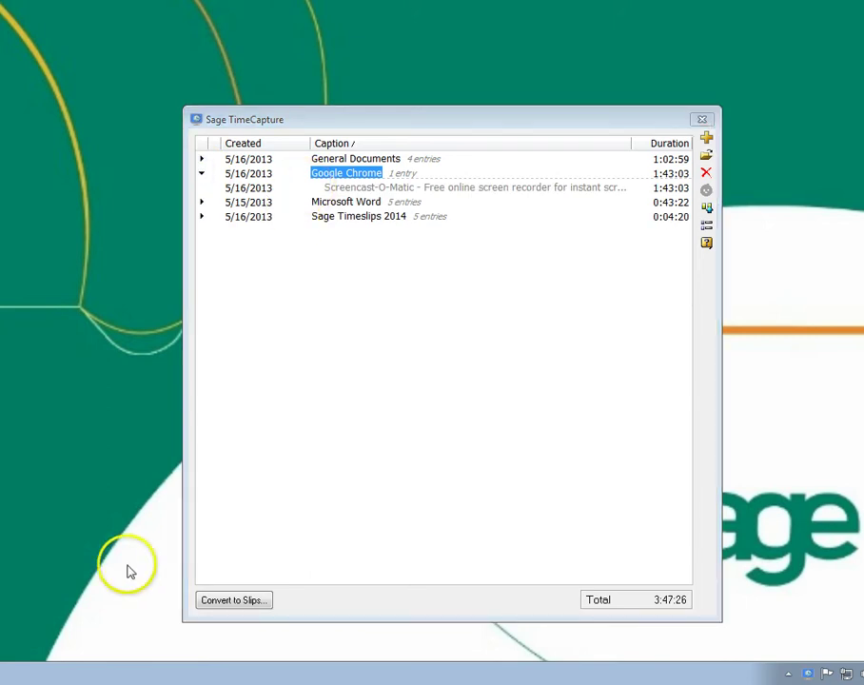
click(201, 425)
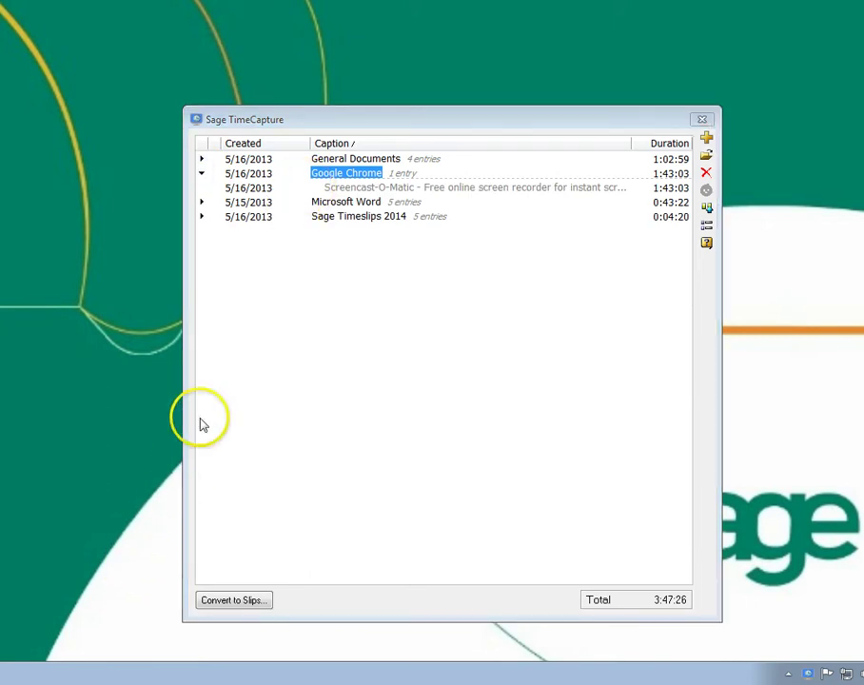
- Add a rule named "Timeslips rule" with the condition that the window caption contains "timeslips"
click(202, 217)
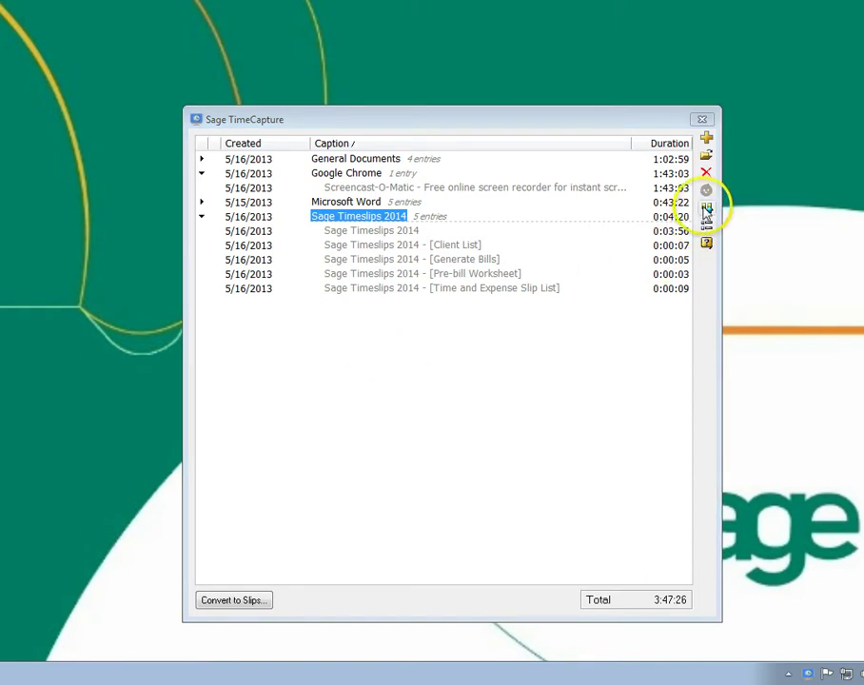
click(707, 209)
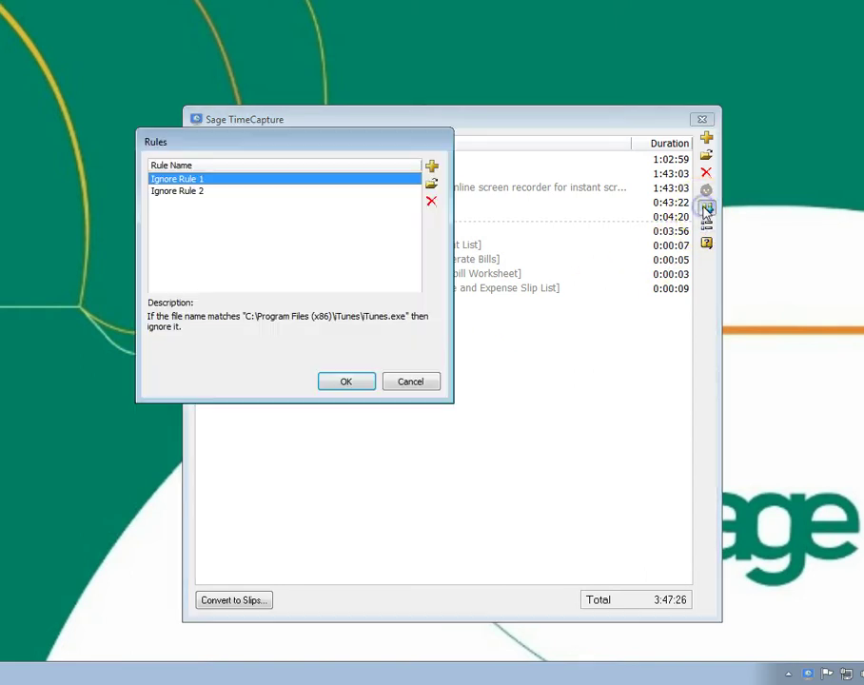
click(431, 166)
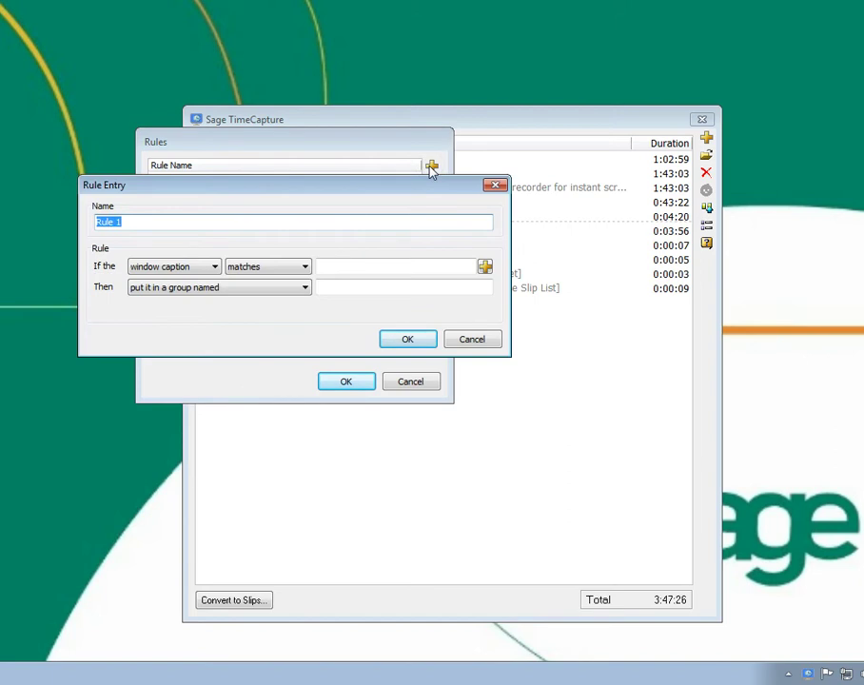
text(Timeslips rule)
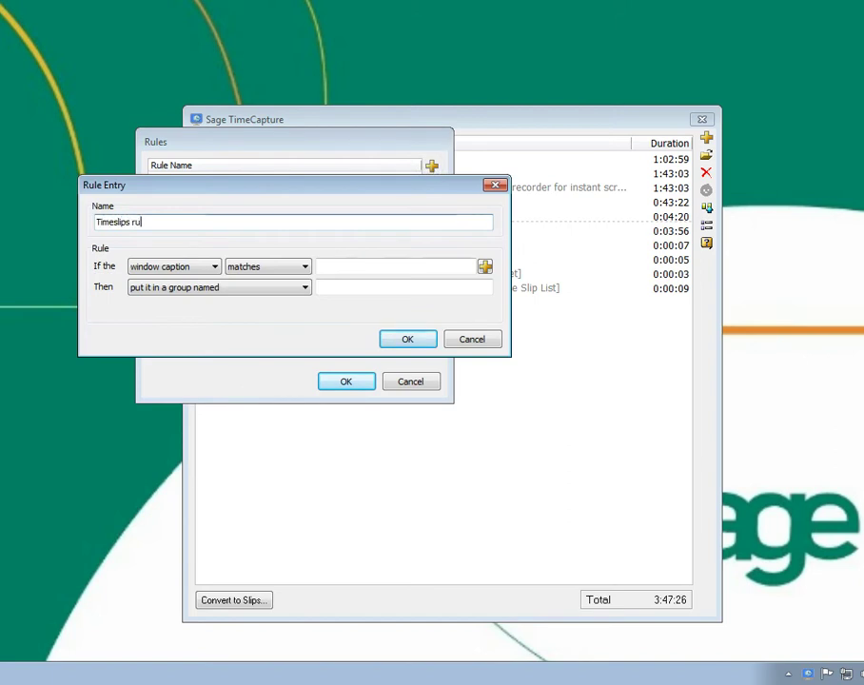
click(251, 268)
click(254, 294)
click(332, 268)
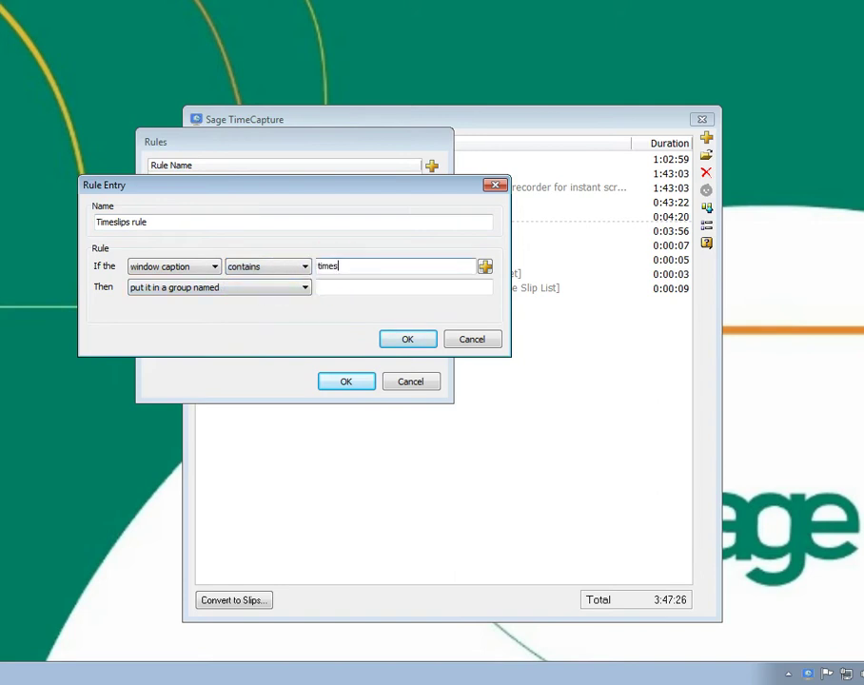
- Have the Timeslips rule track matches as one entry with the caption "Timeslips", save it and apply it to the current entries
click(262, 288)
click(260, 323)
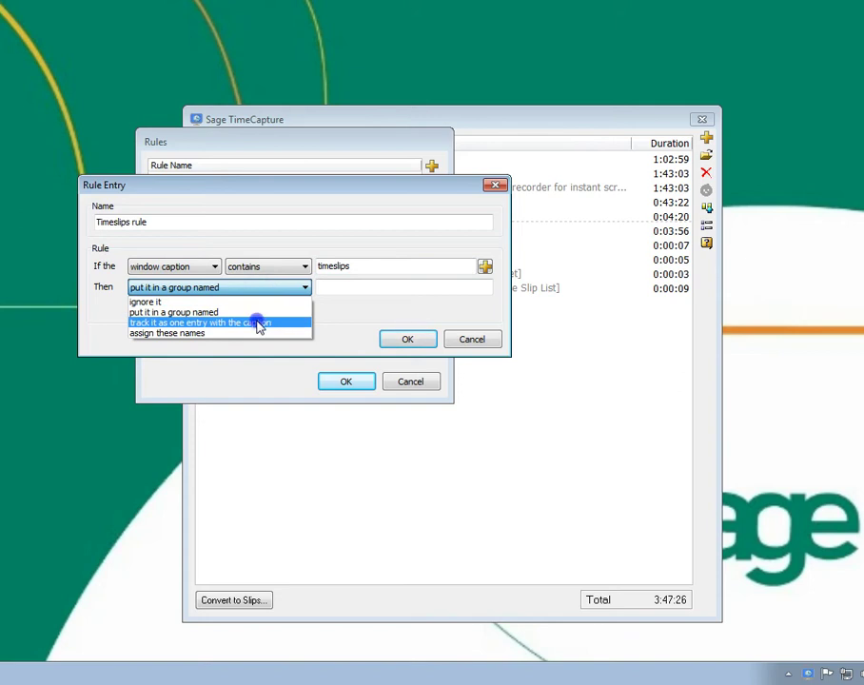
click(333, 289)
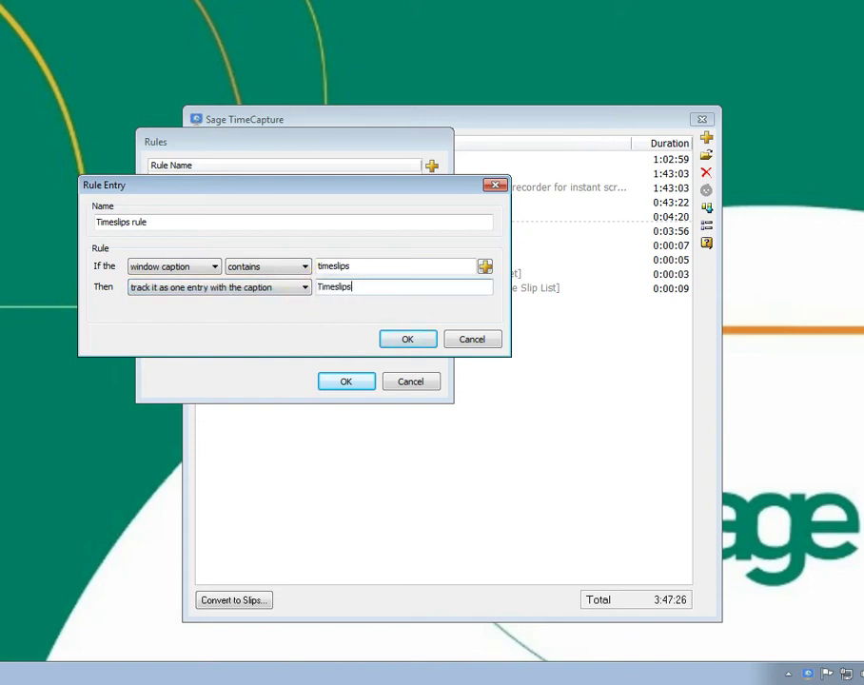
click(388, 340)
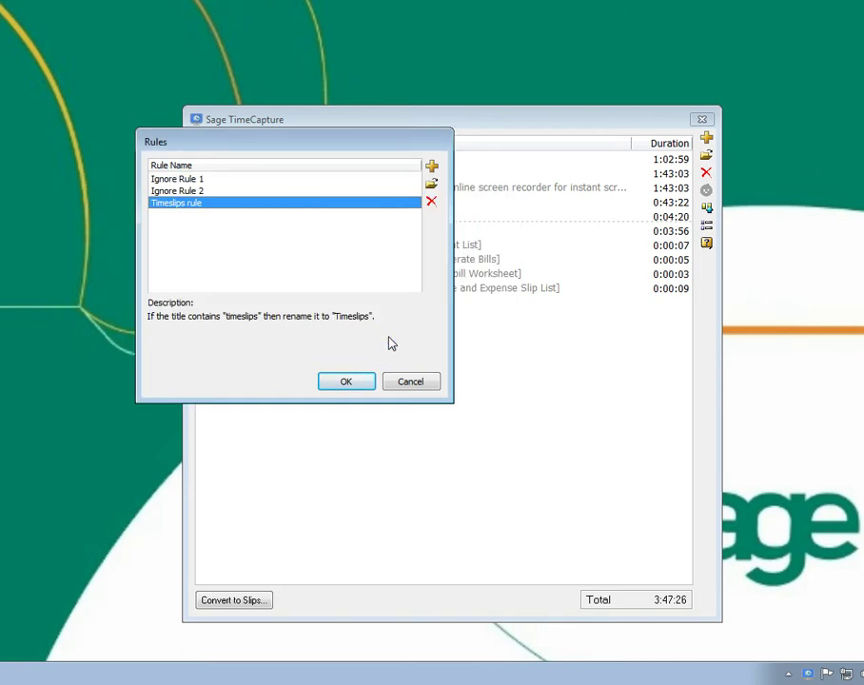
click(355, 380)
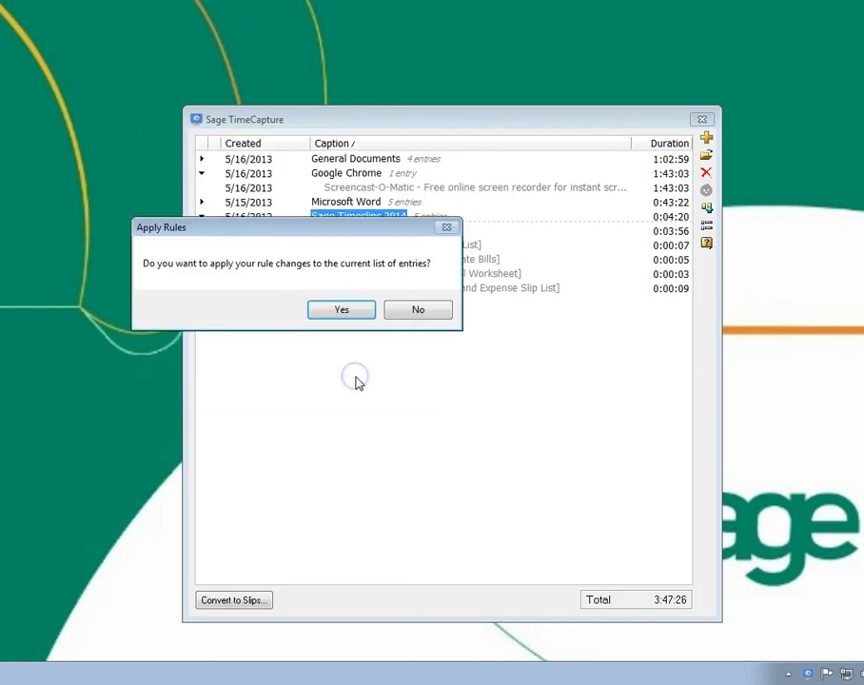
click(342, 311)
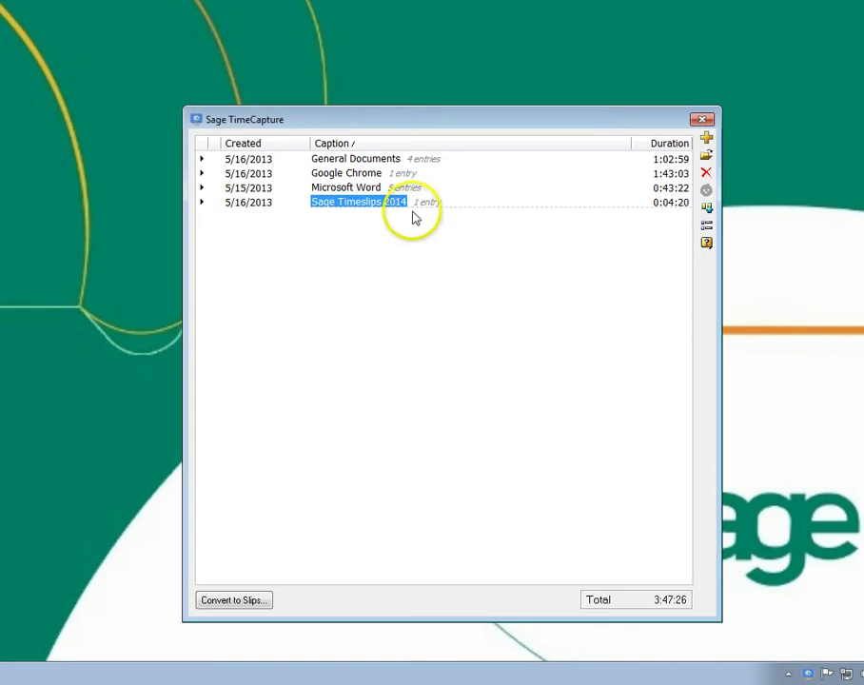
- Expand the Sage Timeslips 2014 and Microsoft Word groups and examine their entries, including the two Atlantic documents
click(202, 204)
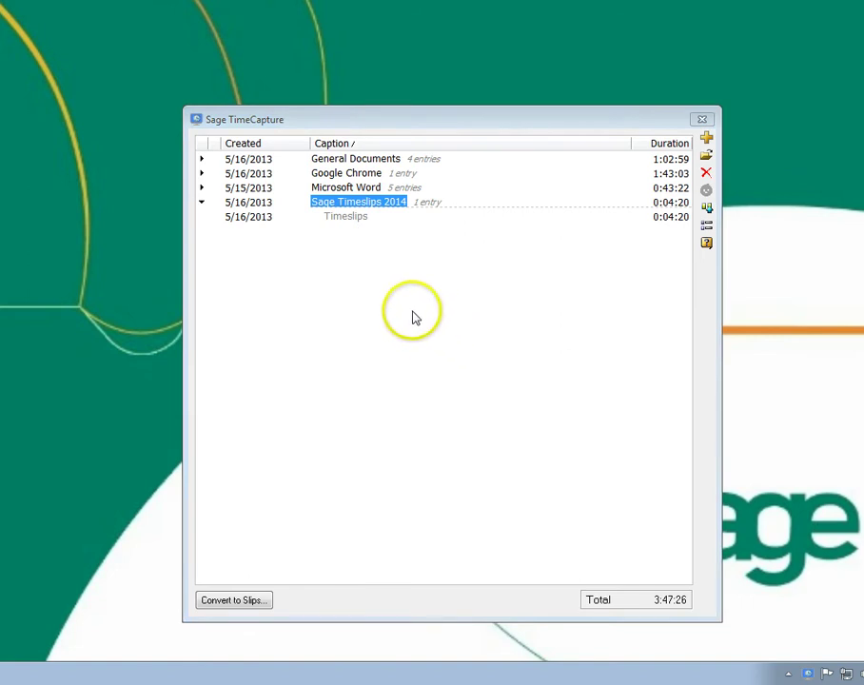
click(202, 189)
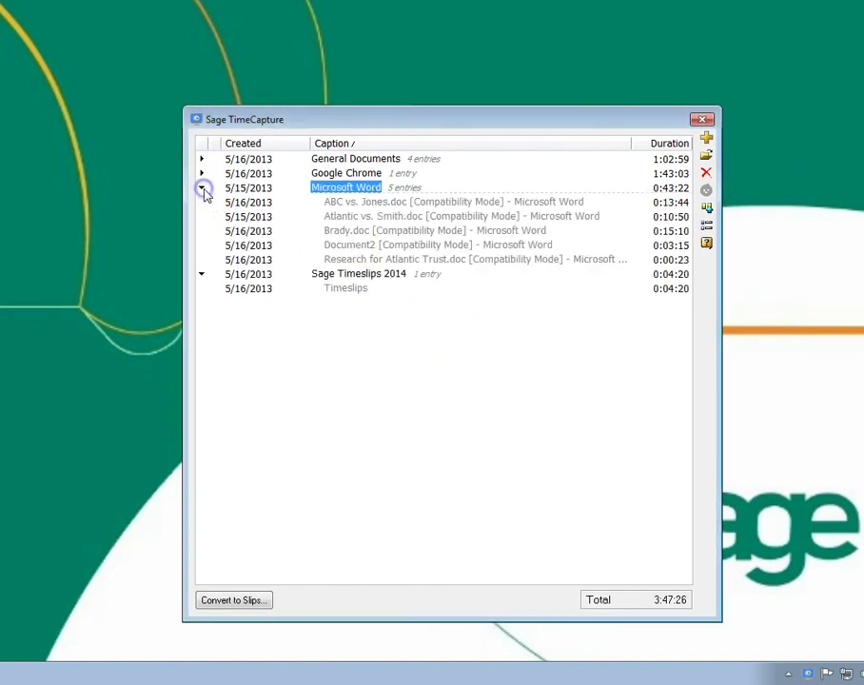
click(359, 217)
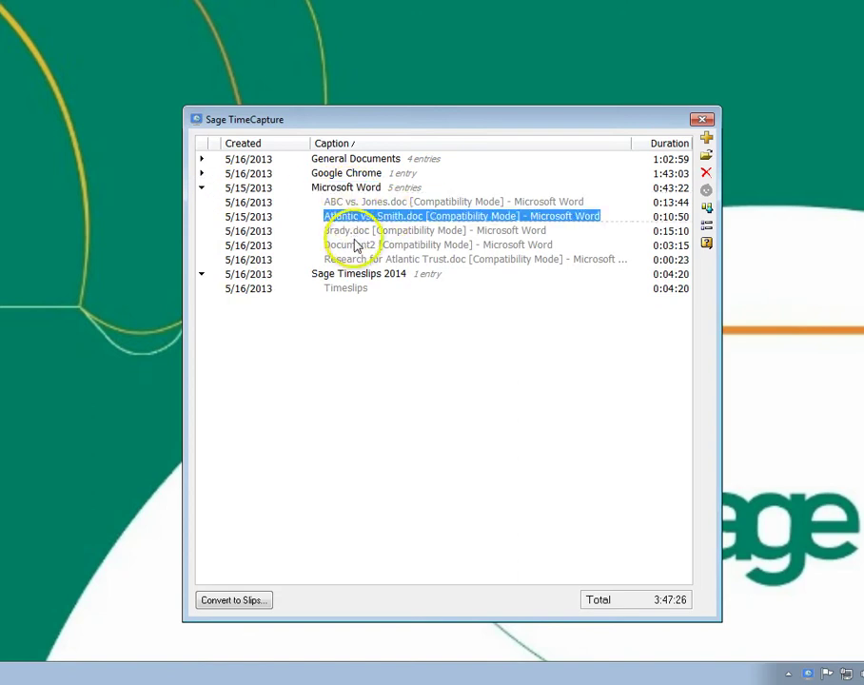
click(410, 260)
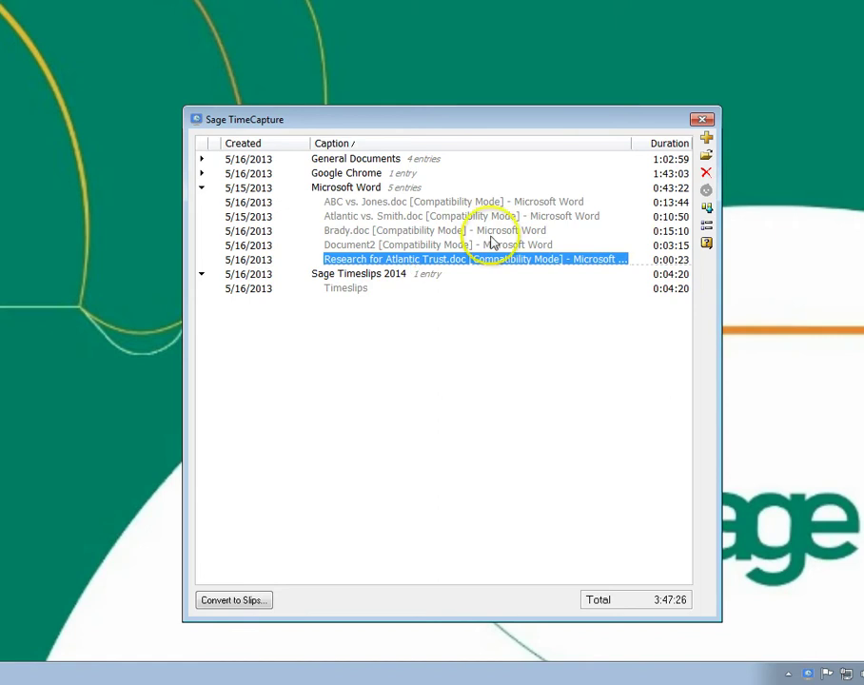
- Add a rule named "Atlantic rule" with the condition that the process file name contains "word"
click(706, 212)
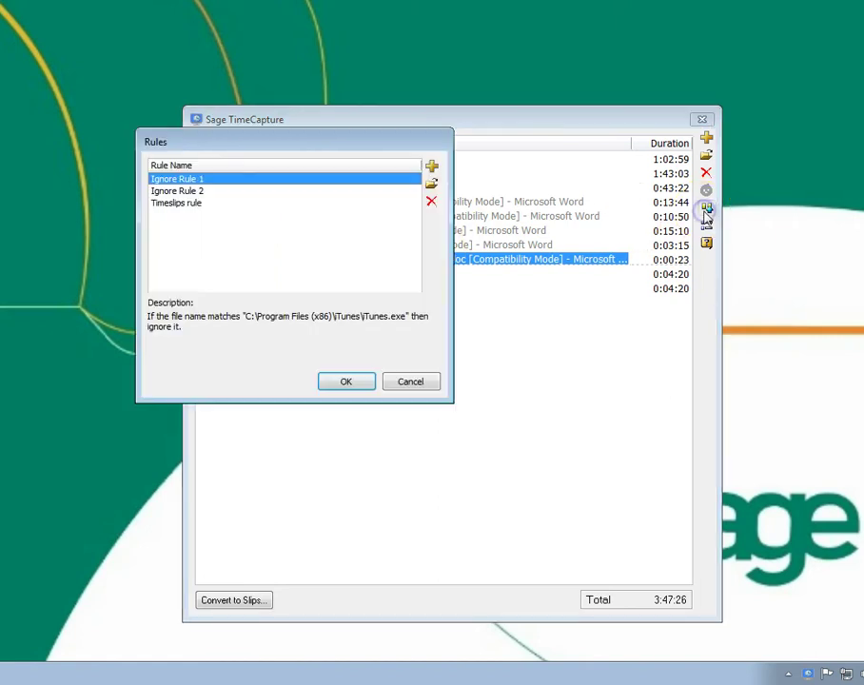
click(432, 167)
text(Atlantic rule)
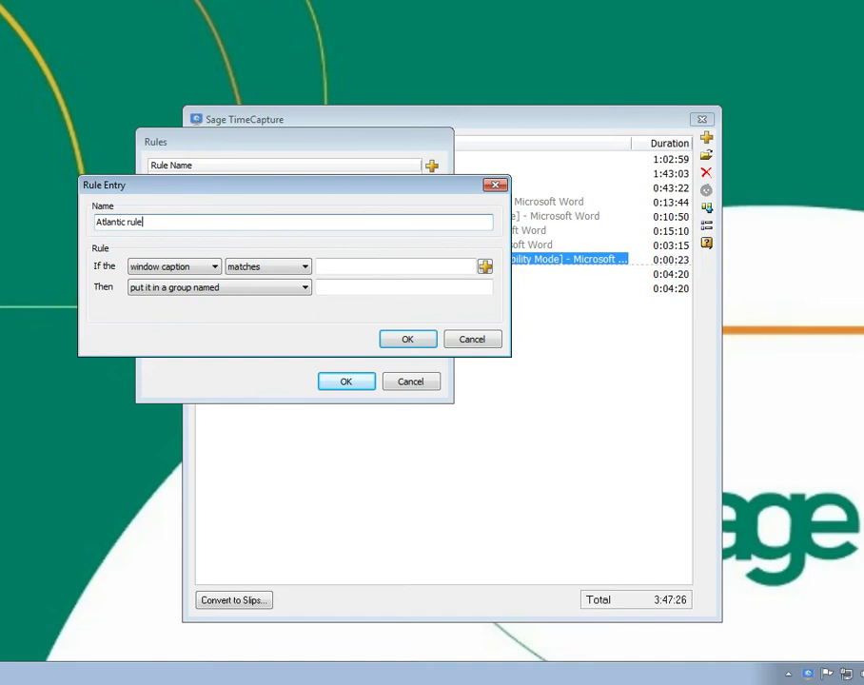
click(200, 267)
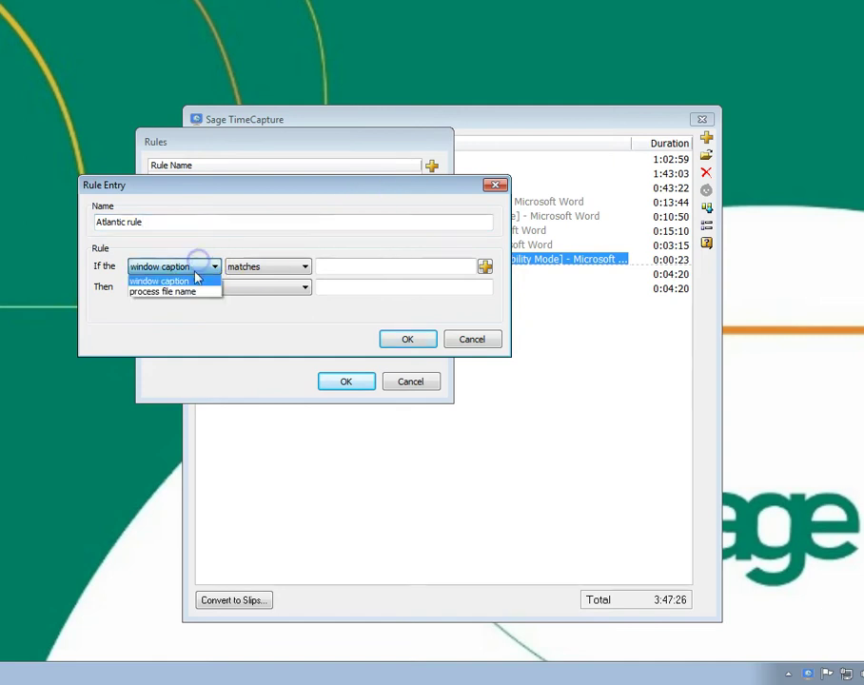
click(195, 292)
click(284, 271)
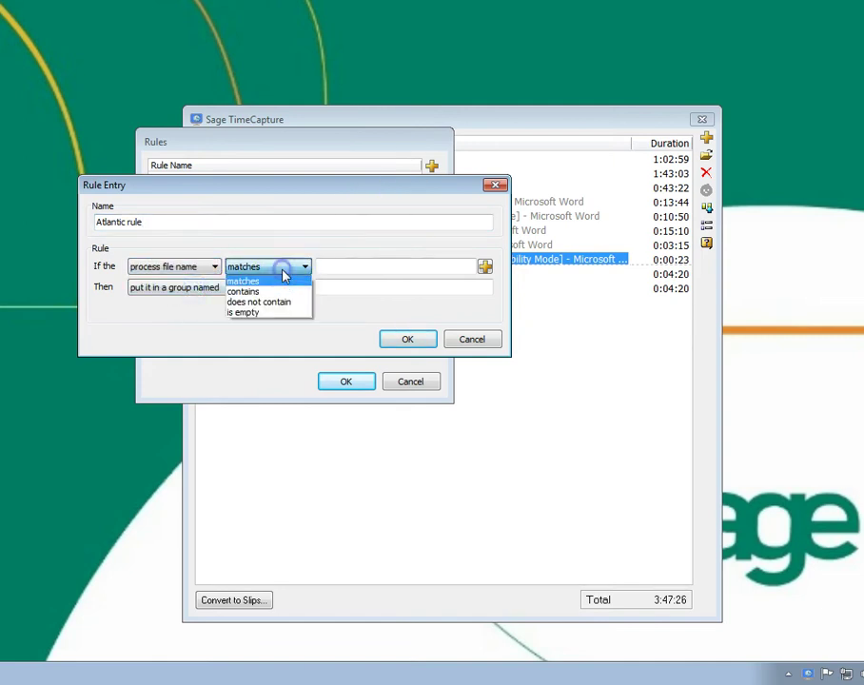
click(282, 292)
click(326, 267)
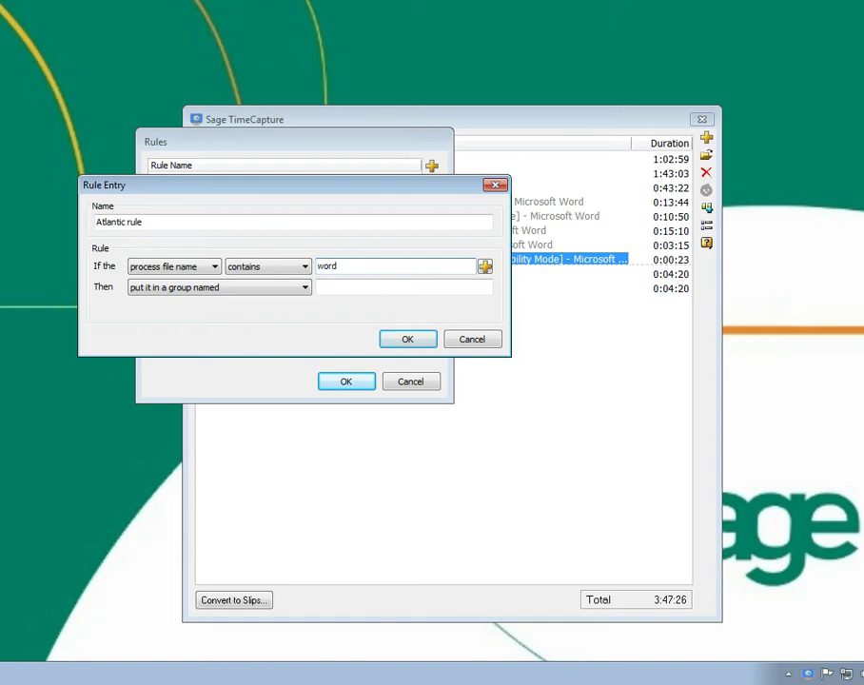
text(word)
- Add a second condition to the Atlantic rule requiring that the window caption contains "atlantic"
click(485, 267)
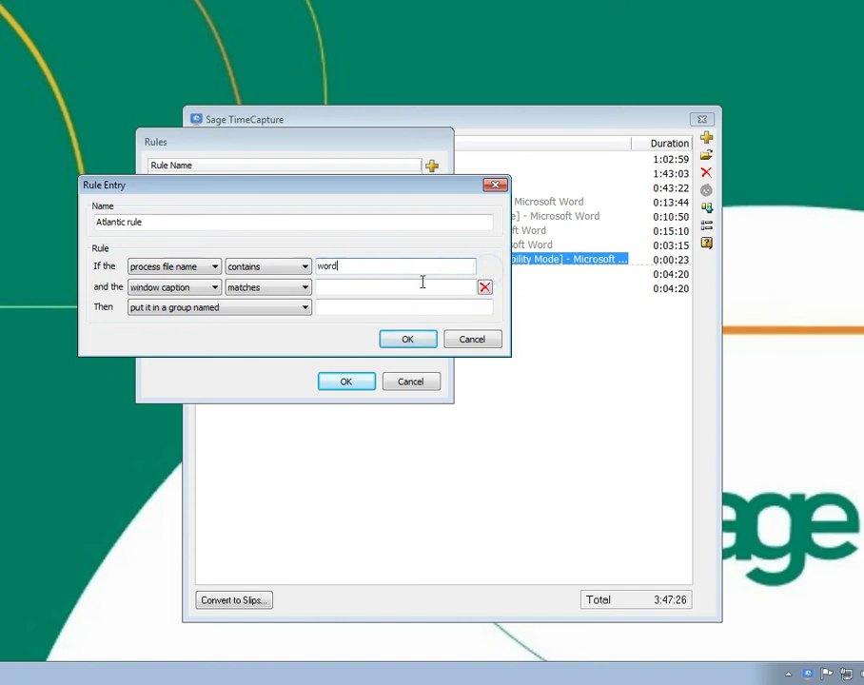
click(250, 291)
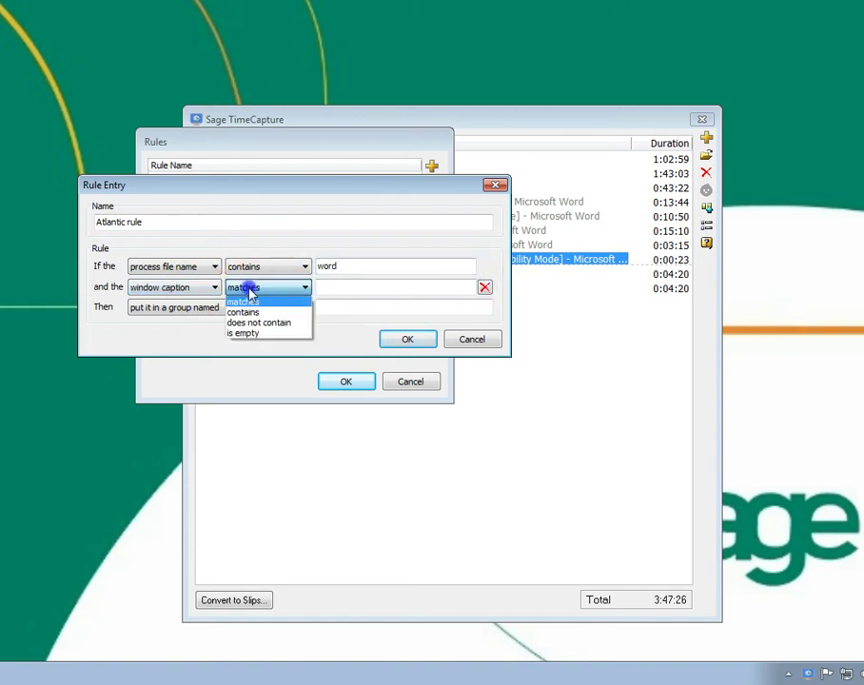
click(245, 311)
click(329, 292)
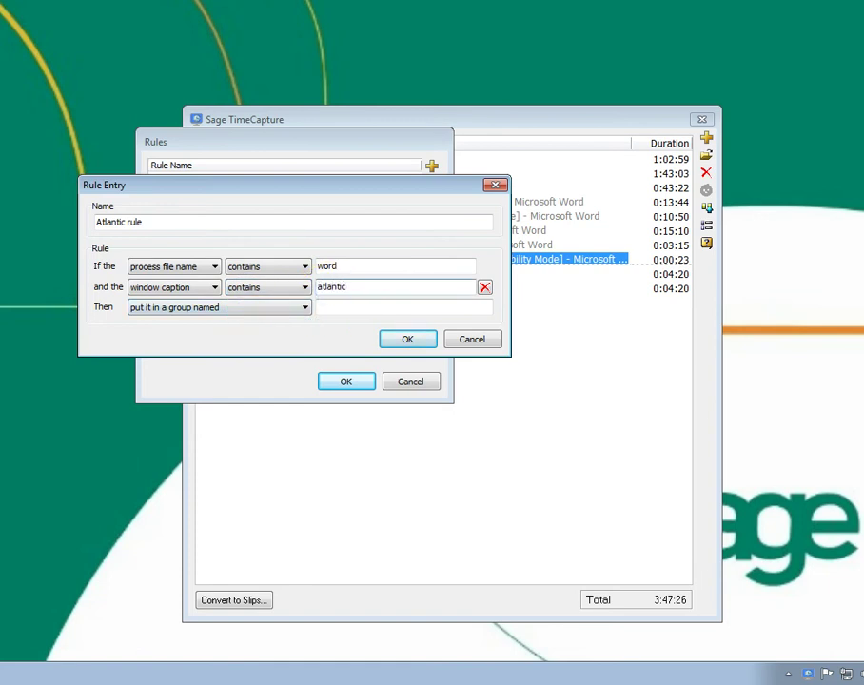
- Have the Atlantic rule assign names with Atlantic as the client, save it and apply it to the current entries
click(195, 307)
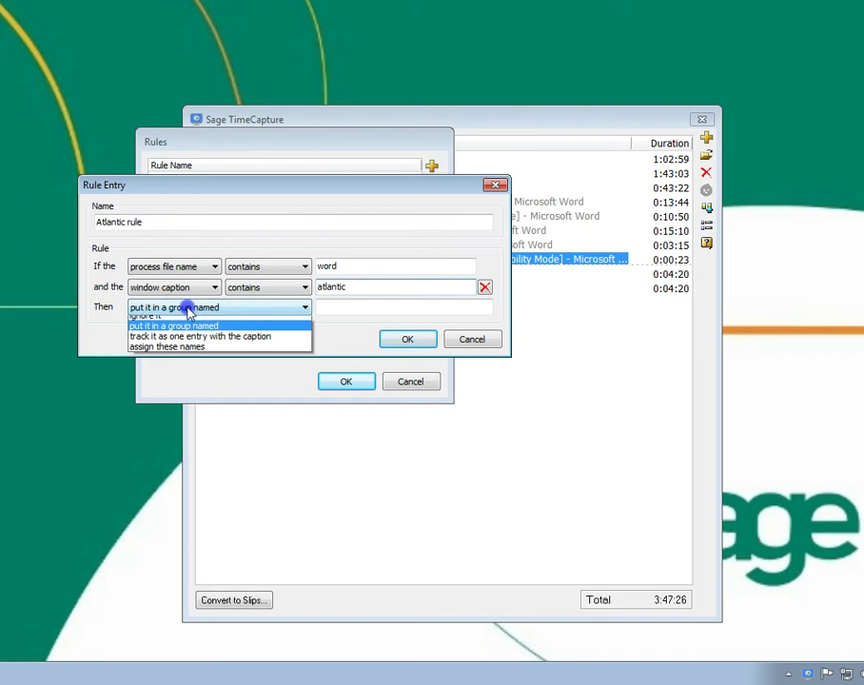
click(184, 354)
click(177, 361)
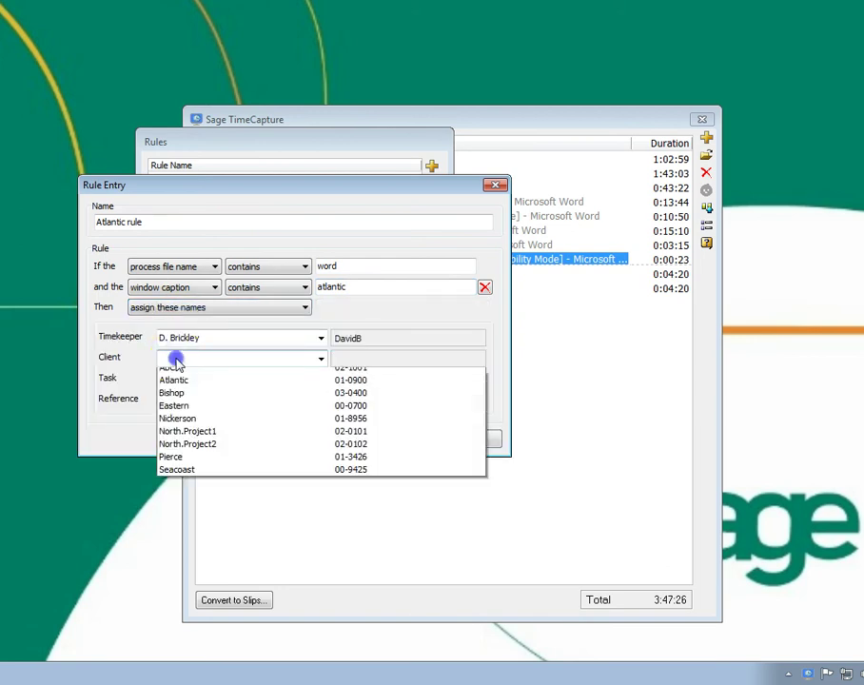
click(177, 396)
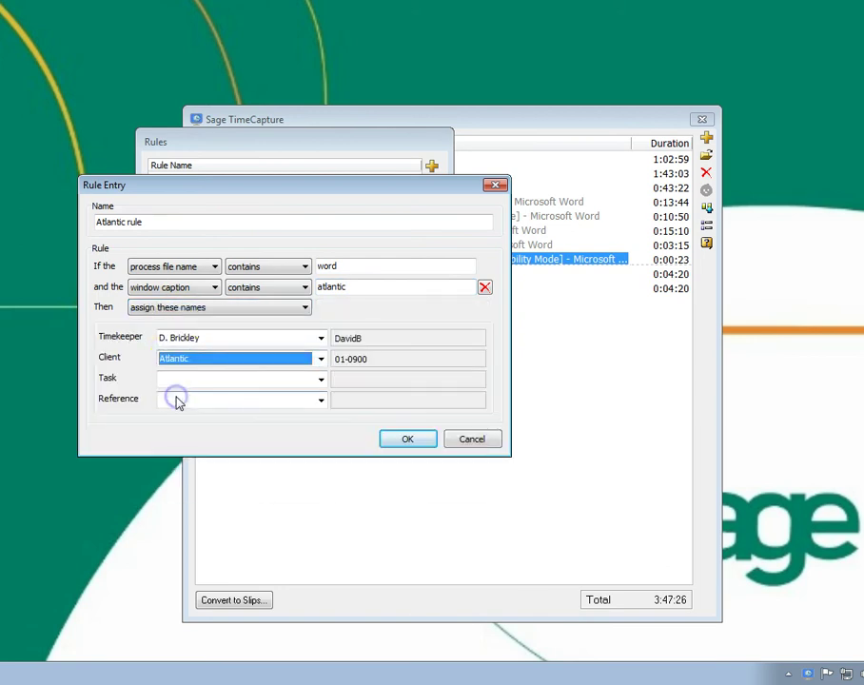
click(400, 440)
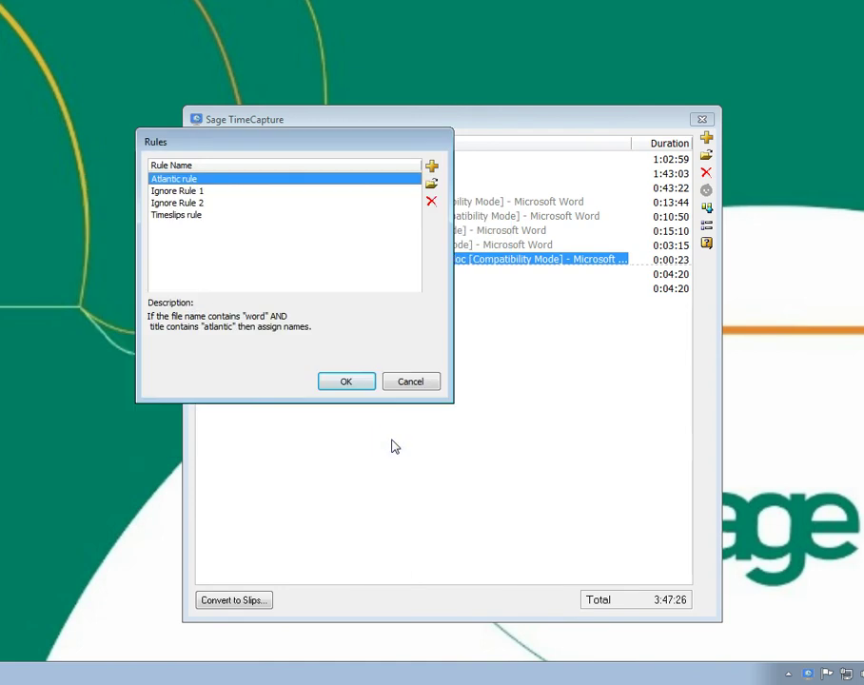
click(347, 382)
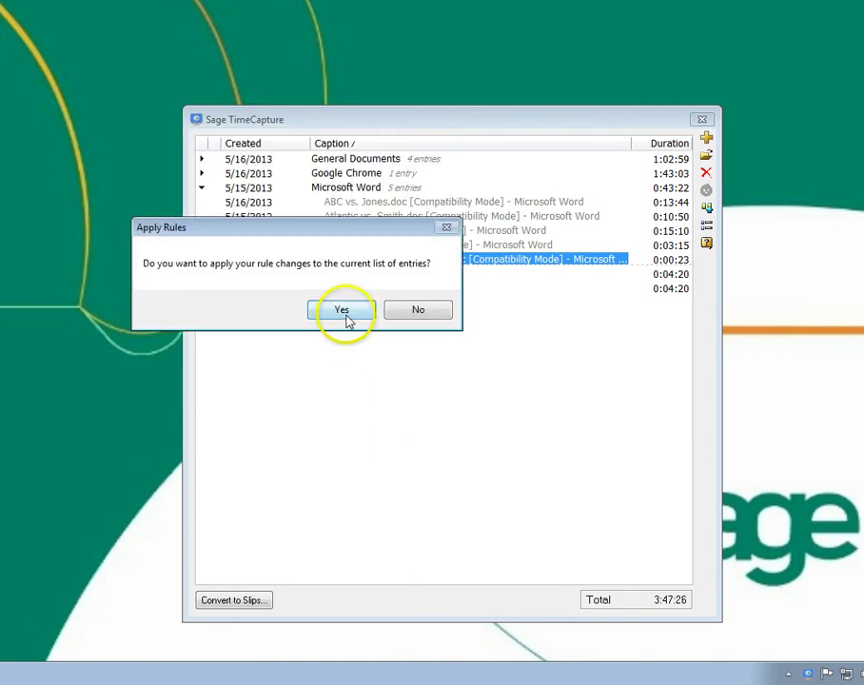
click(344, 312)
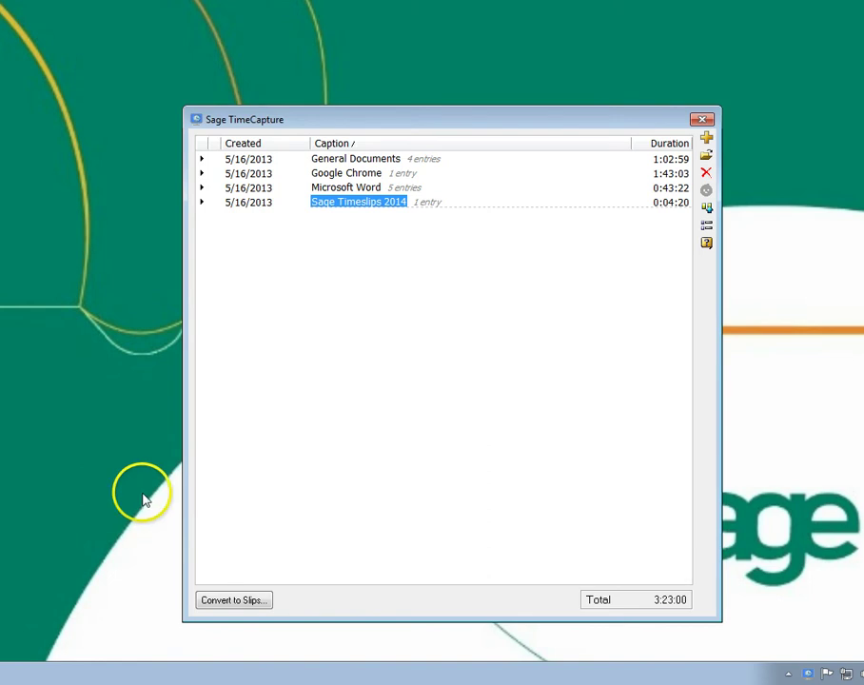
- Compare the client assignment of the Atlantic vs. Smith.doc and Brady.doc entries in the Microsoft Word group, then collapse the group
click(201, 188)
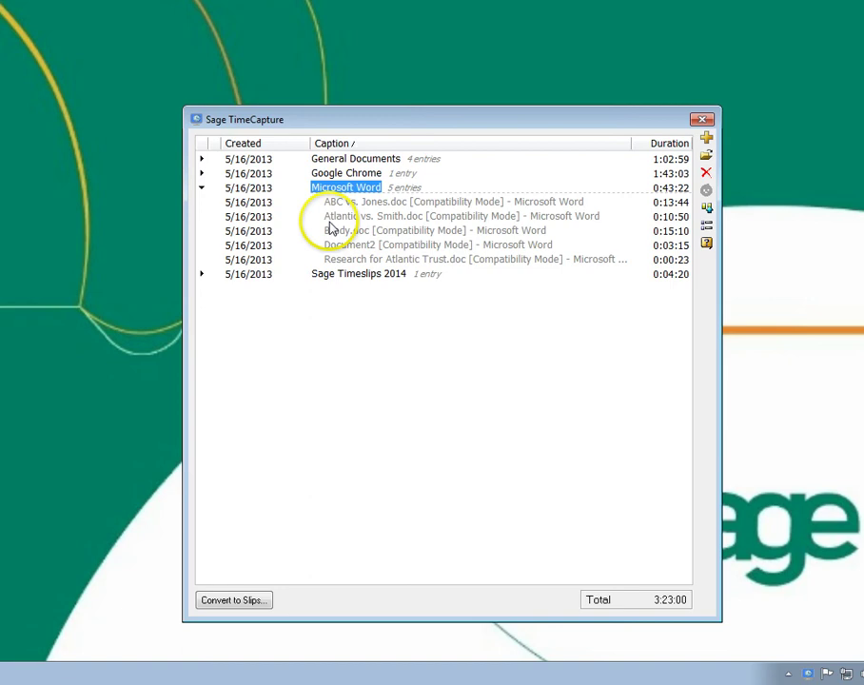
double_click(388, 218)
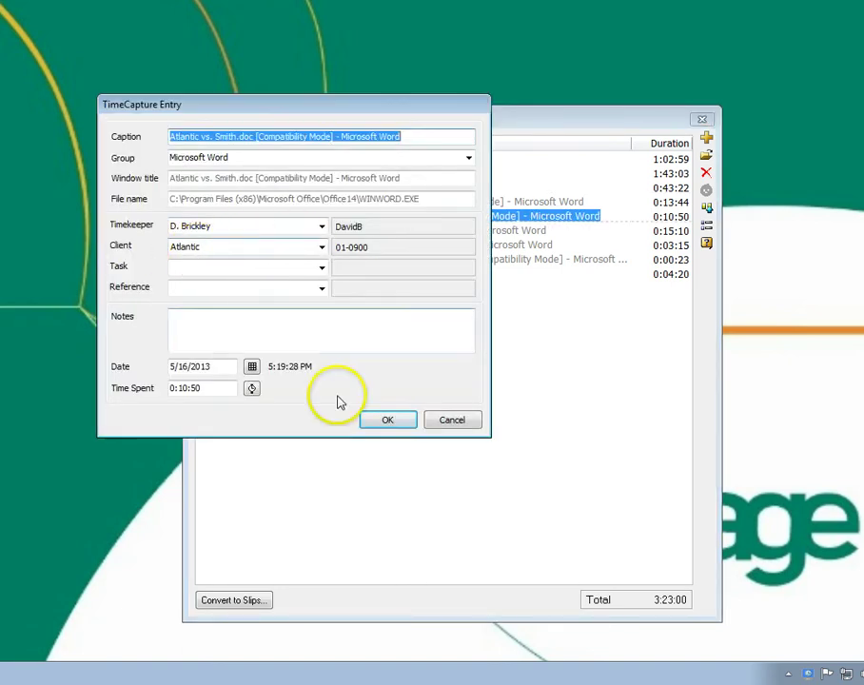
click(374, 423)
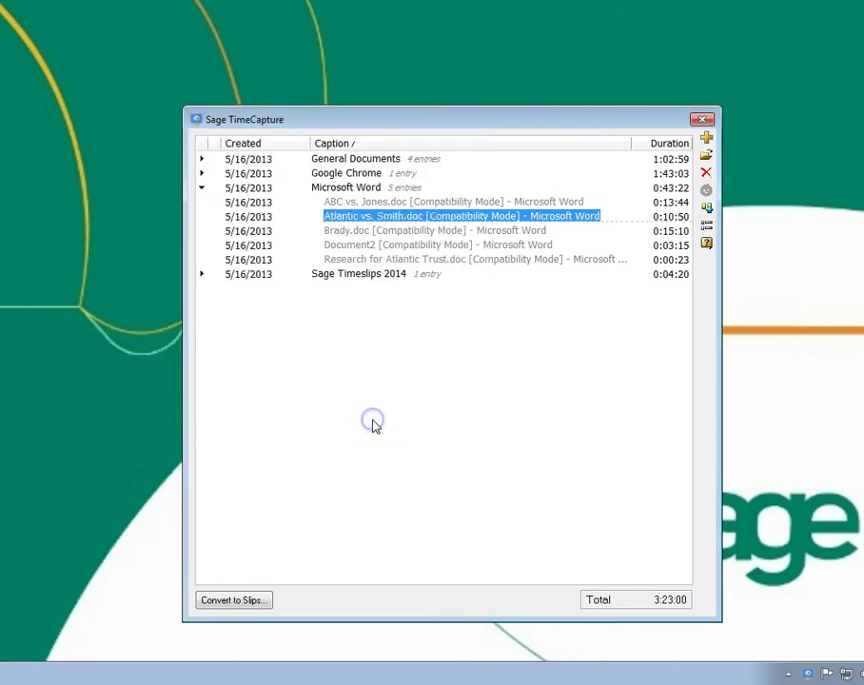
double_click(344, 238)
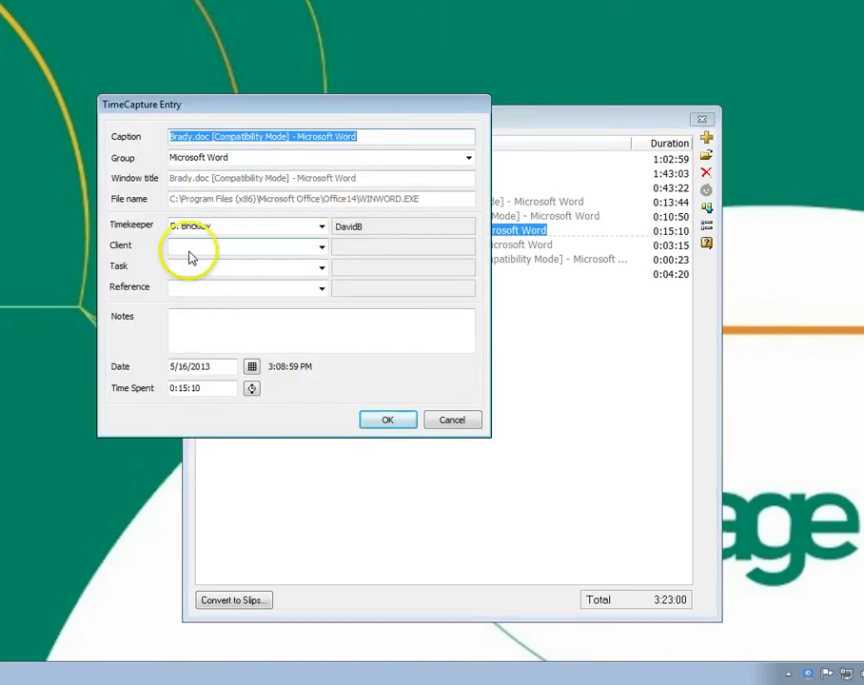
click(441, 425)
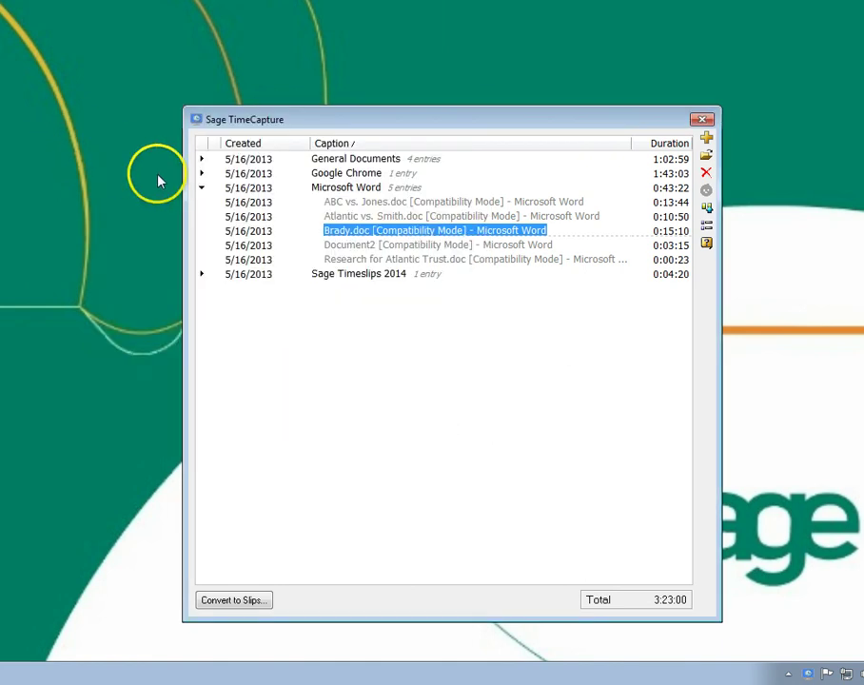
click(201, 187)
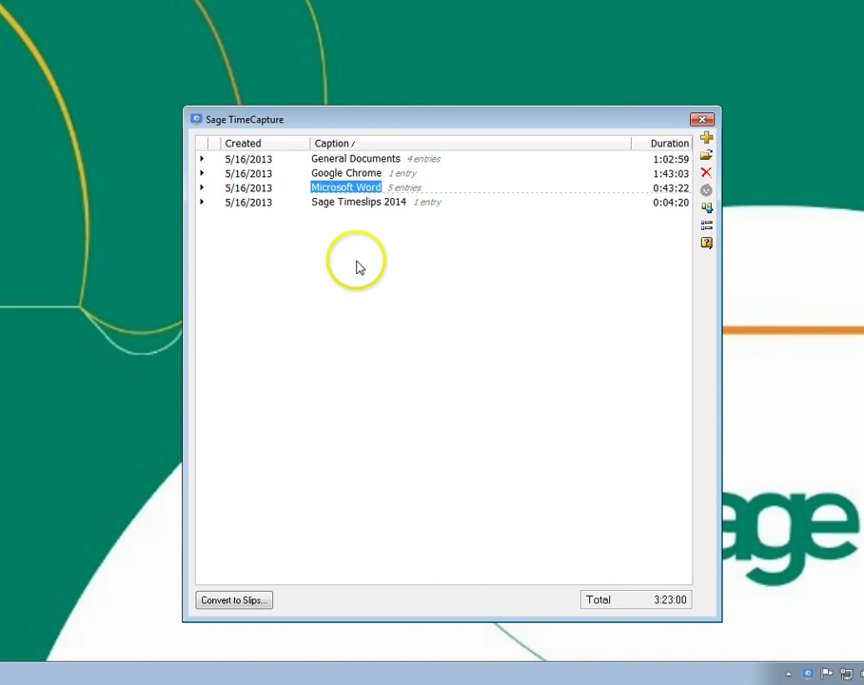
- Open the list of TimeCapture rules
click(707, 209)
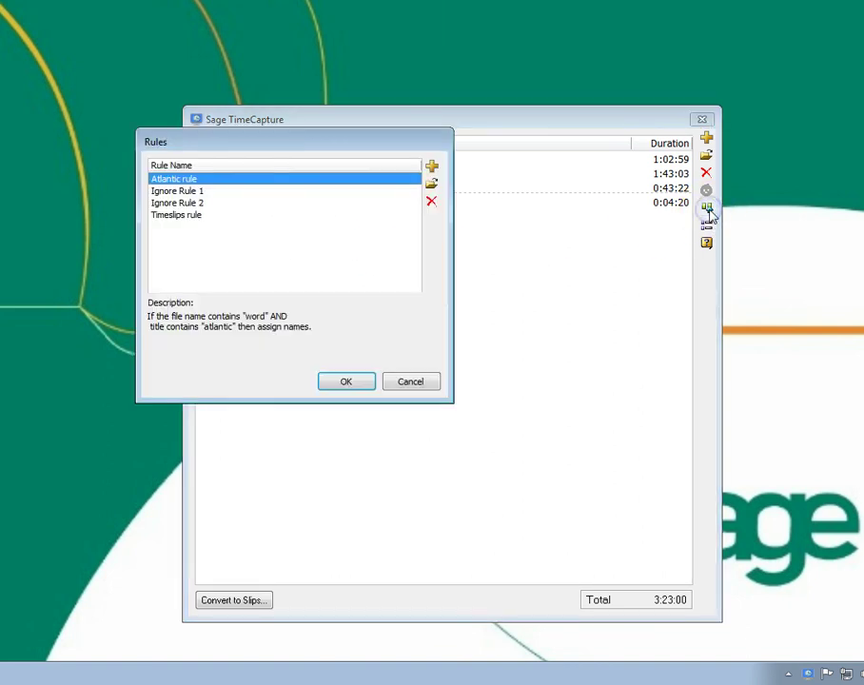